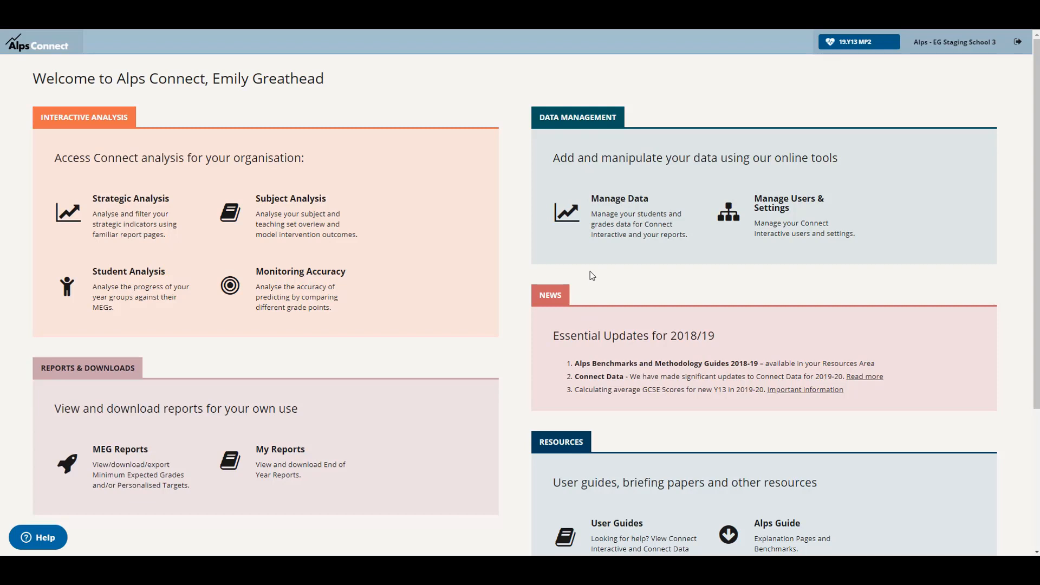
- Open the 2017/18 Year 13 cohort in data management and open the fourth listed student's record for editing
click(623, 225)
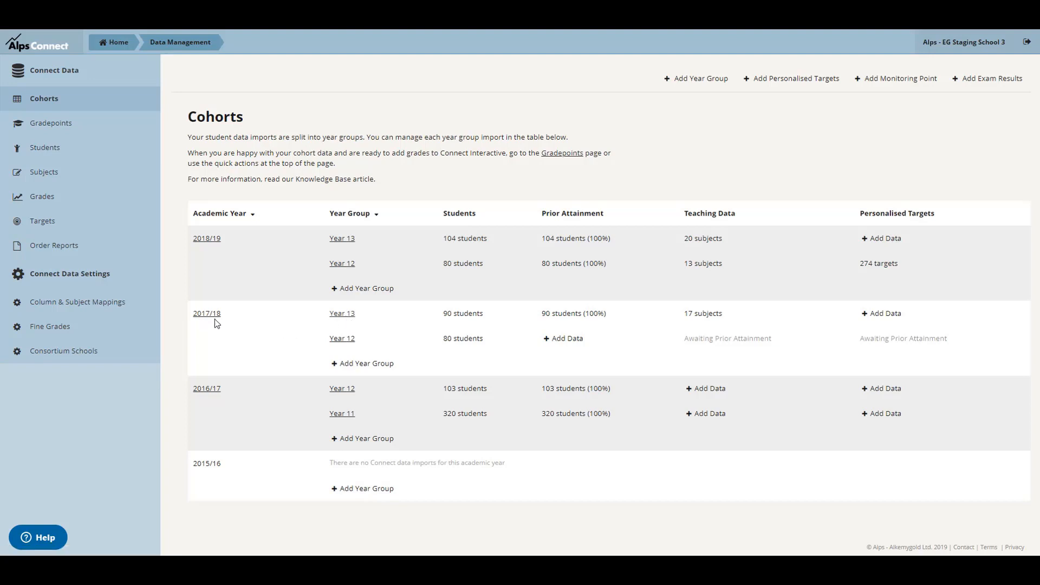
click(342, 313)
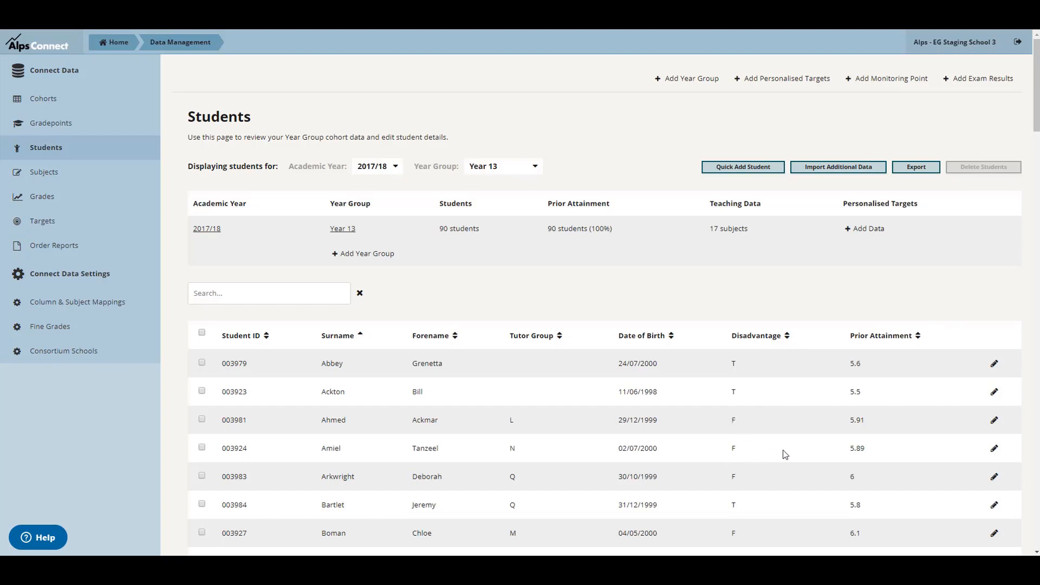
click(995, 449)
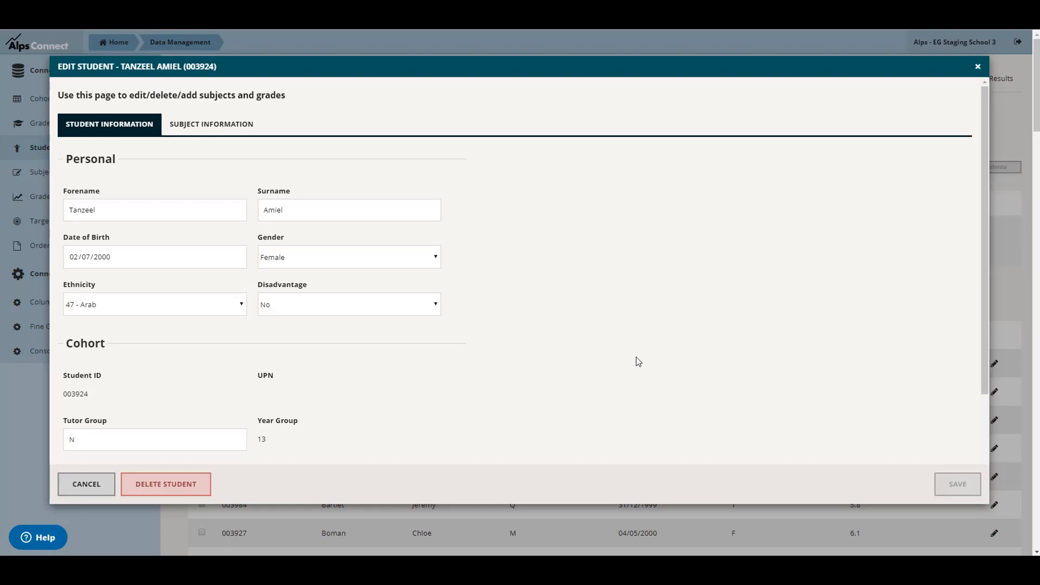
- Set the student's Disadvantage to Yes and Tutor Group to H
click(422, 310)
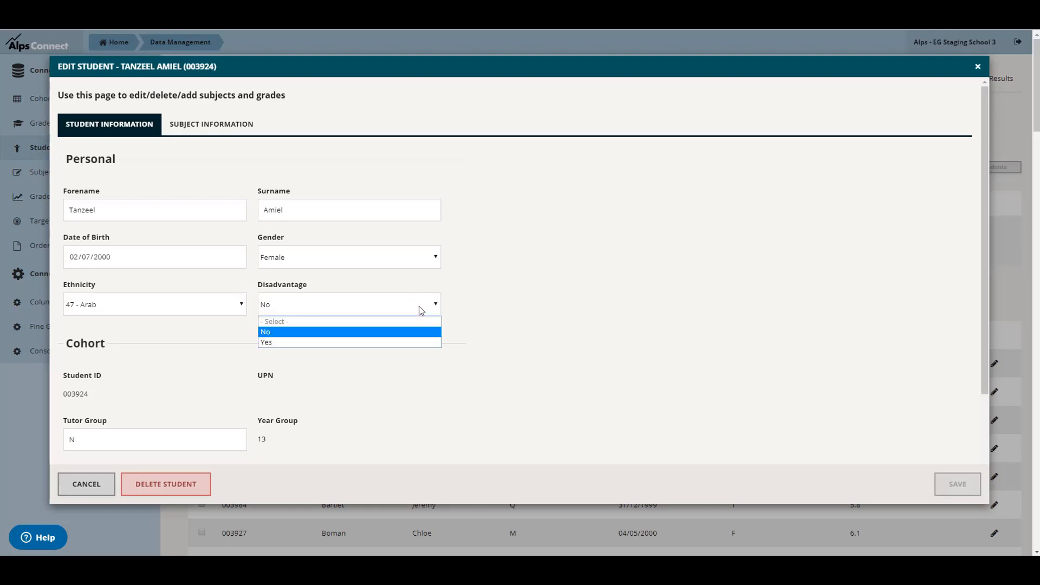
click(383, 343)
scroll(380, 345, down, 2)
click(147, 337)
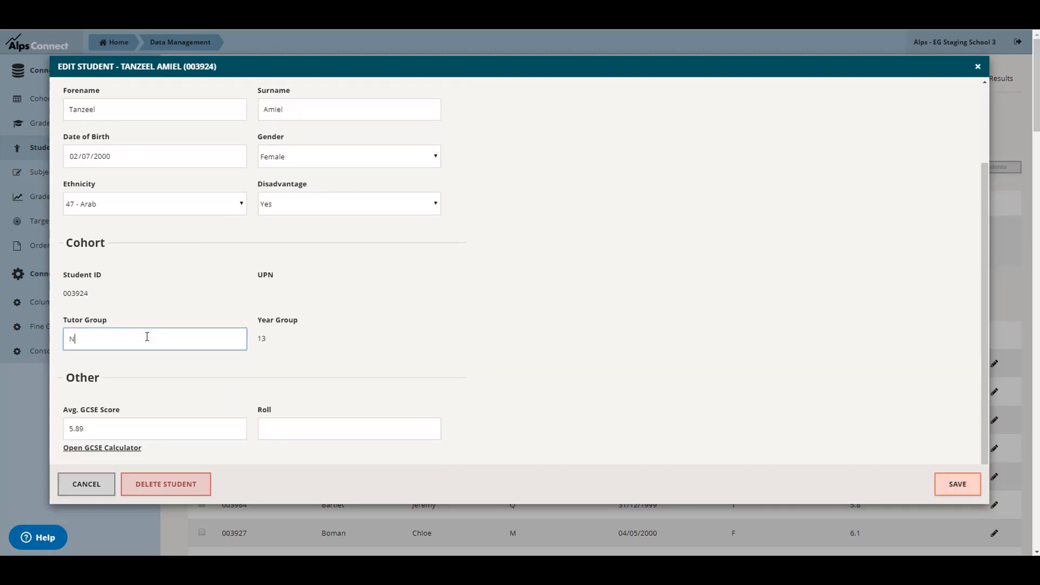
key(BackSpace)
text(H)
click(218, 428)
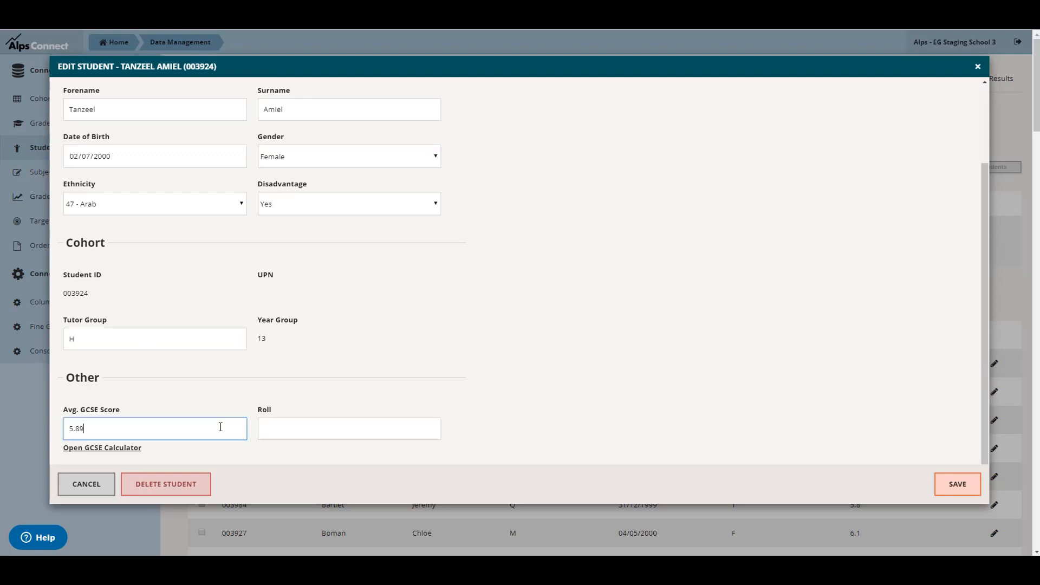
click(647, 332)
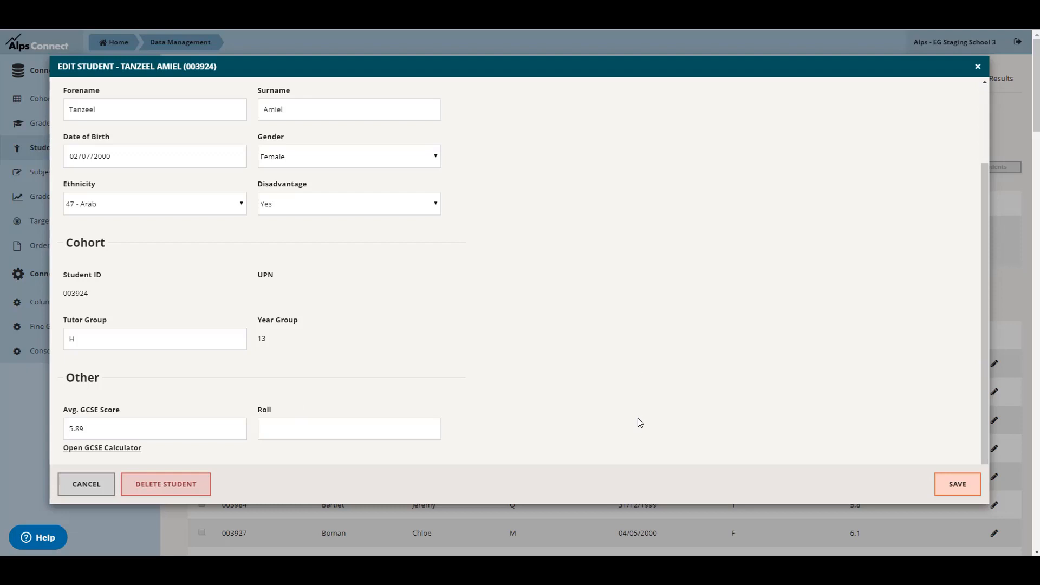
- Change the student's A - Law grade to B in the 2017/18 (ks5) subject information
scroll(638, 417, down, 1)
scroll(638, 418, up, 1)
scroll(639, 419, down, 1)
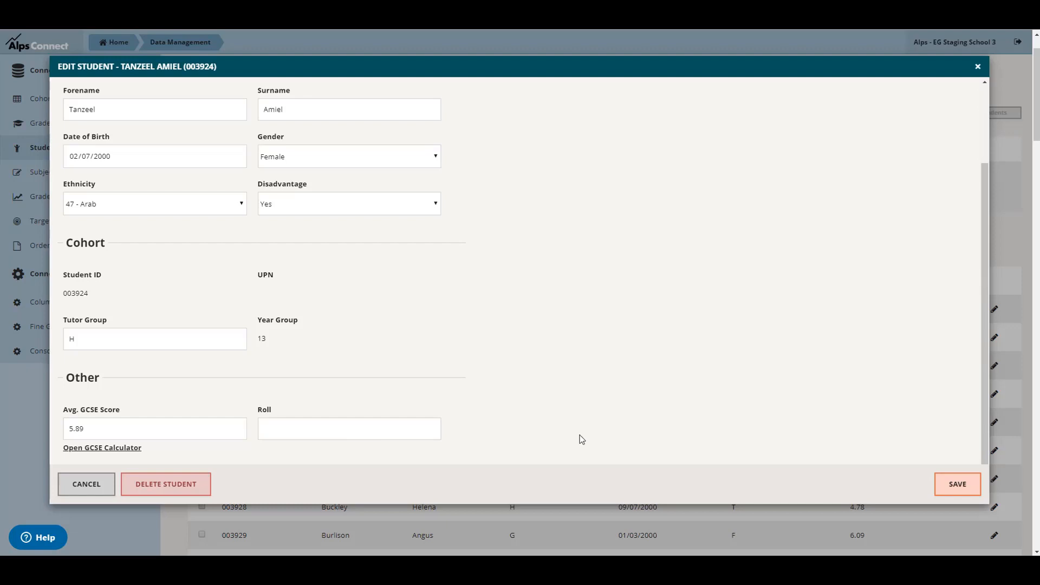
scroll(724, 416, up, 2)
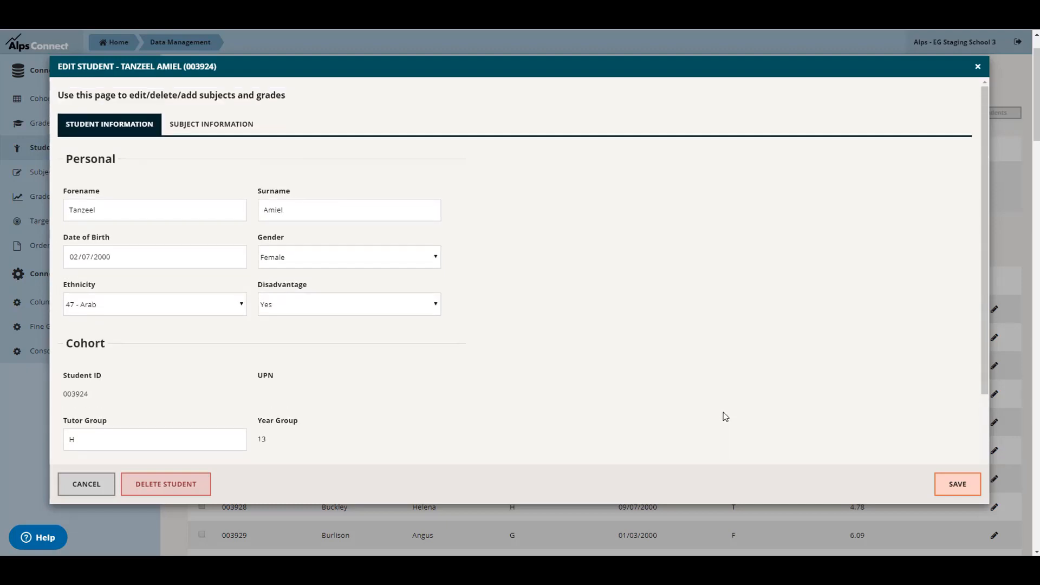
click(211, 127)
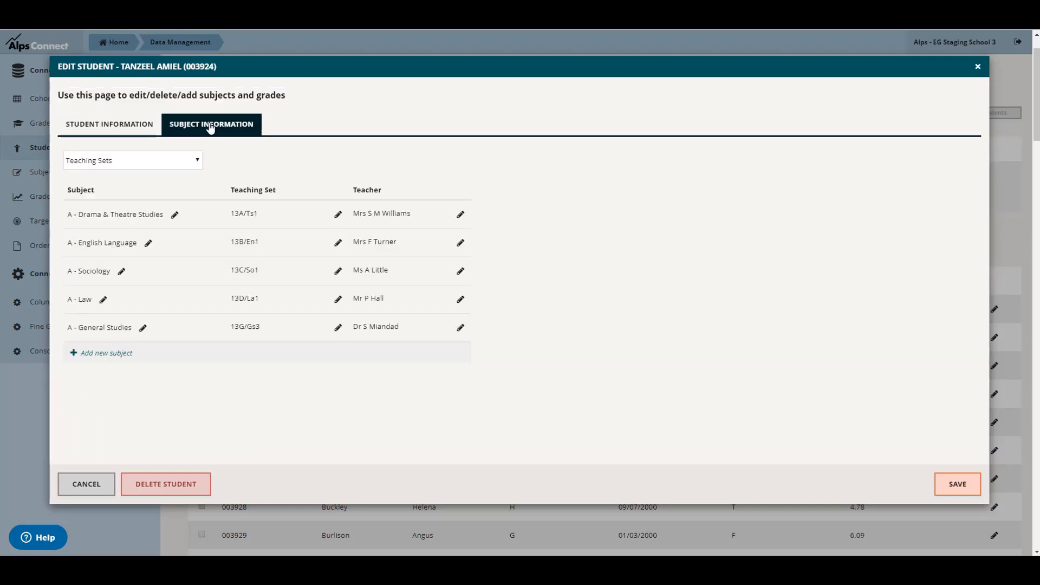
click(187, 165)
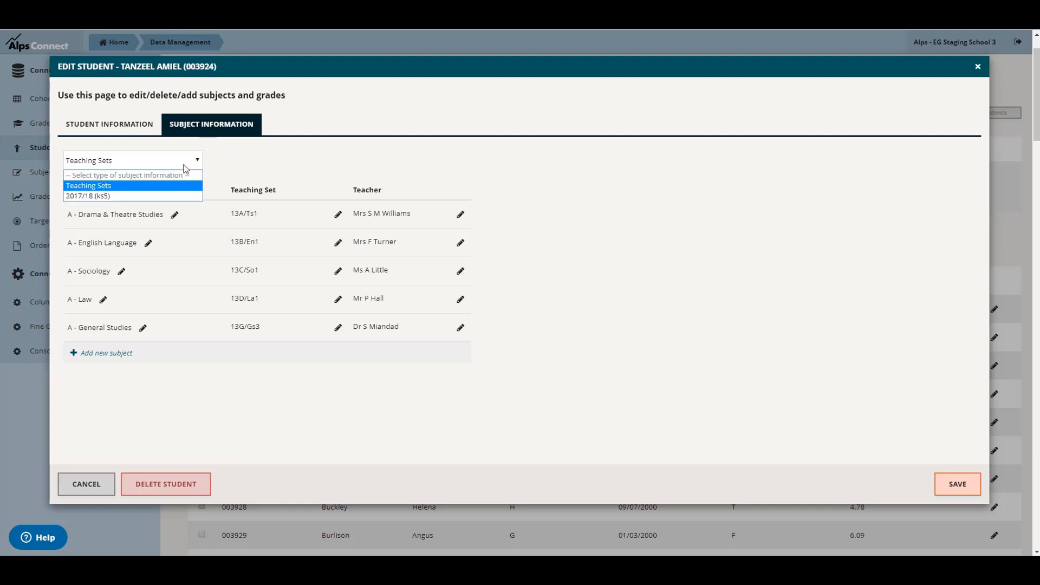
click(129, 196)
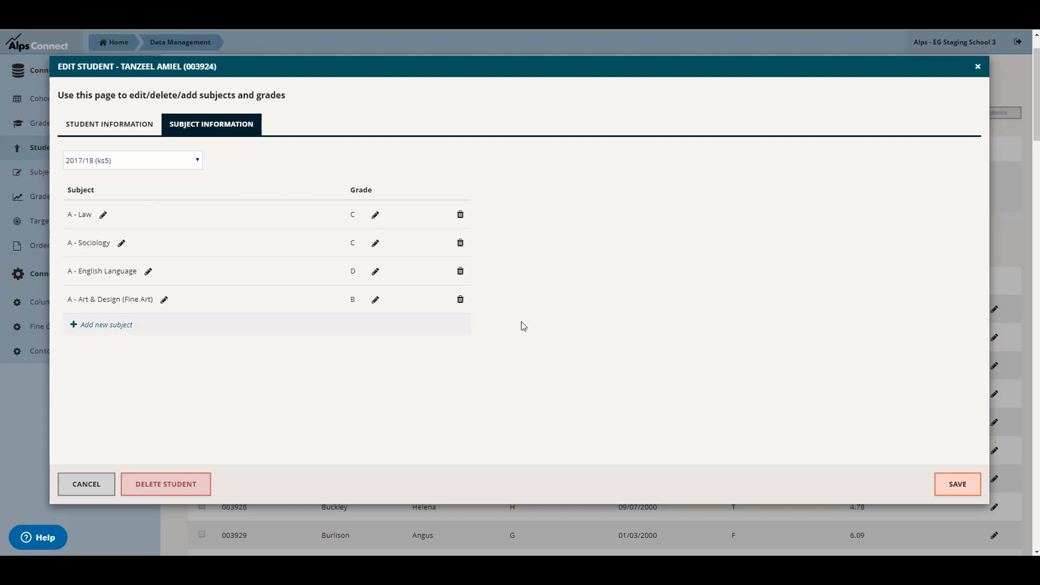
click(169, 171)
click(155, 196)
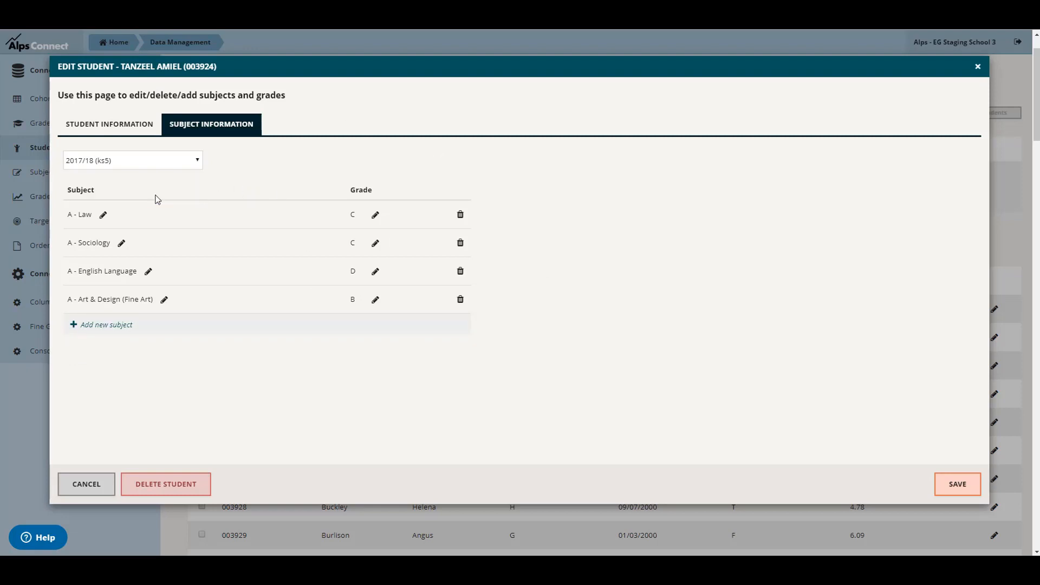
click(374, 217)
click(374, 217)
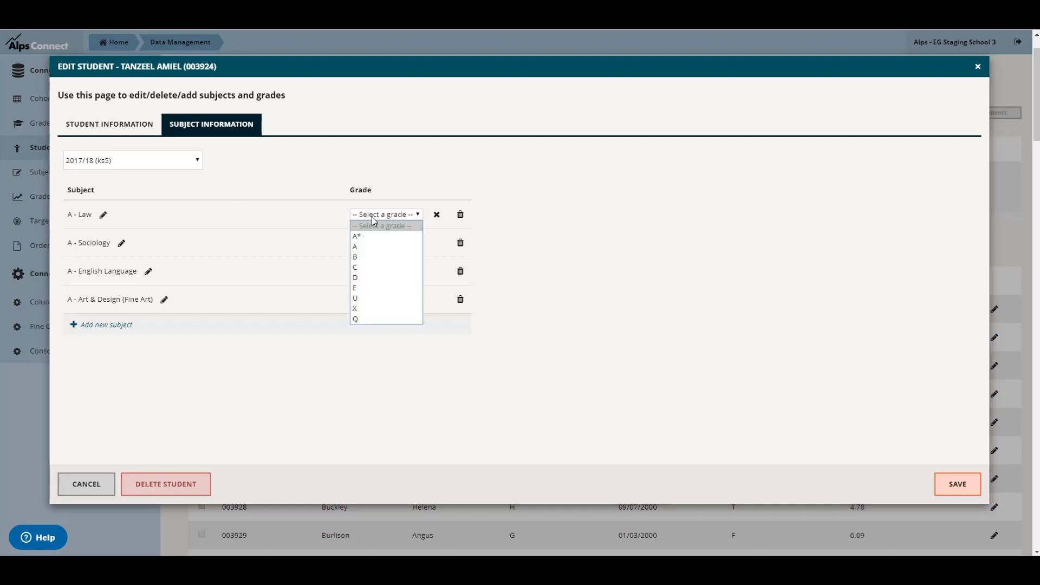
click(363, 257)
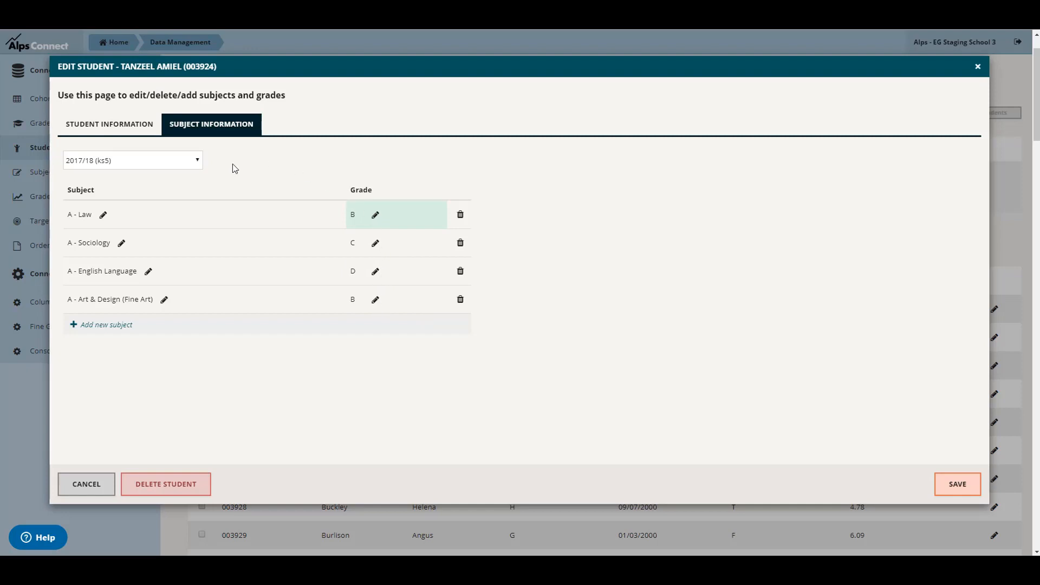
- Display the student's Teaching Sets information and save the changes to the student record
click(183, 168)
click(176, 186)
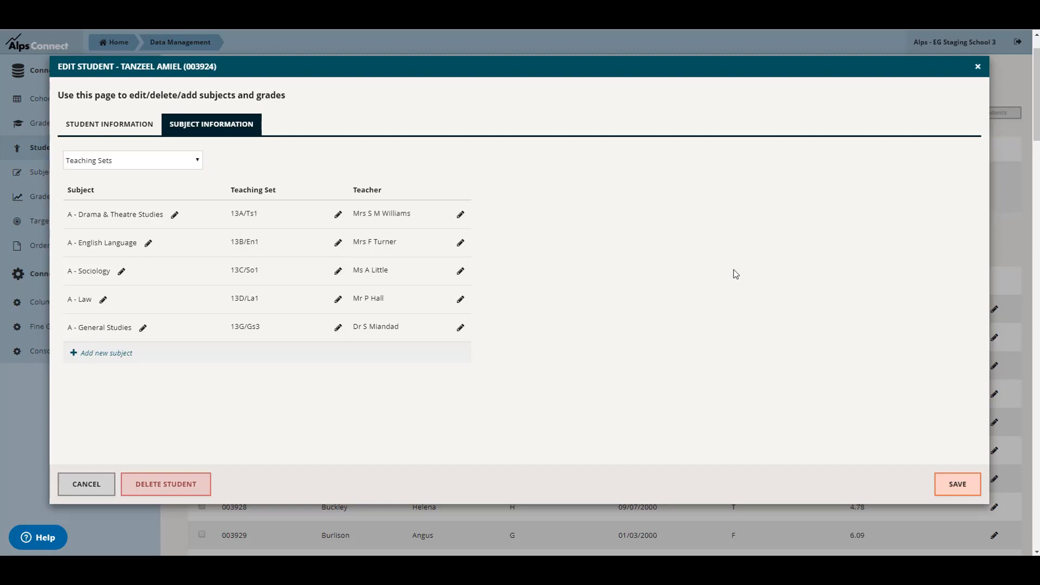
click(946, 493)
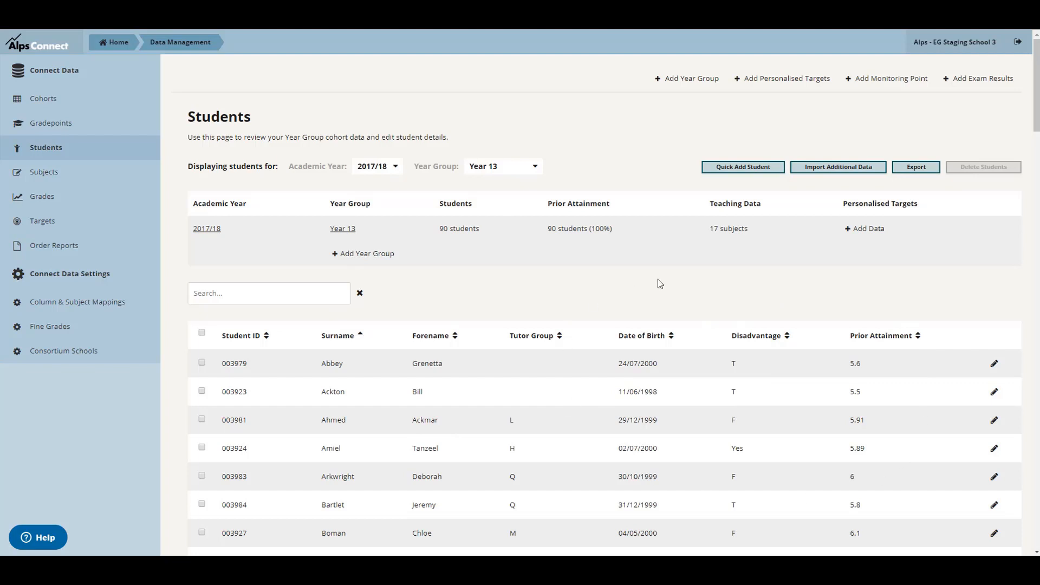
- Begin importing additional data into Year 13 for 2017/18 with the Update and merge upload type
click(872, 174)
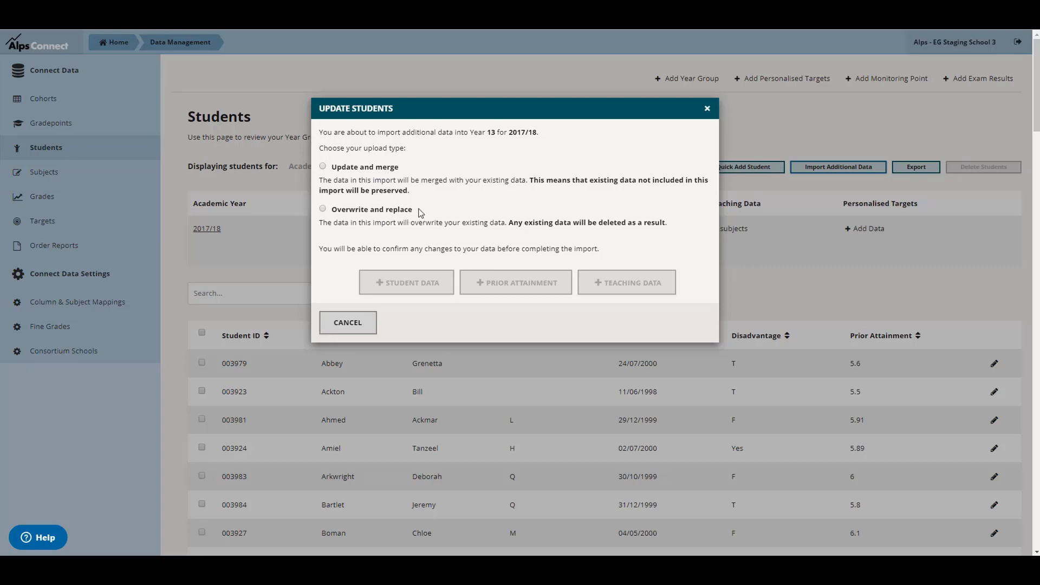
click(324, 167)
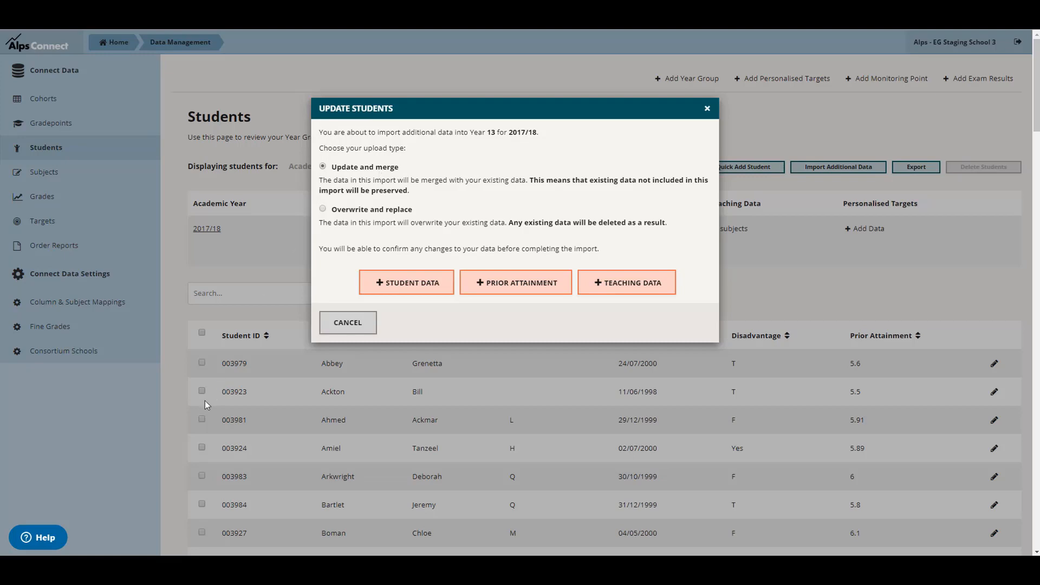
- Switch to the Changes to make workbook in Excel and examine the Adno and Disadvantage columns on the Disadvantage sheet
key(alt+Tab)
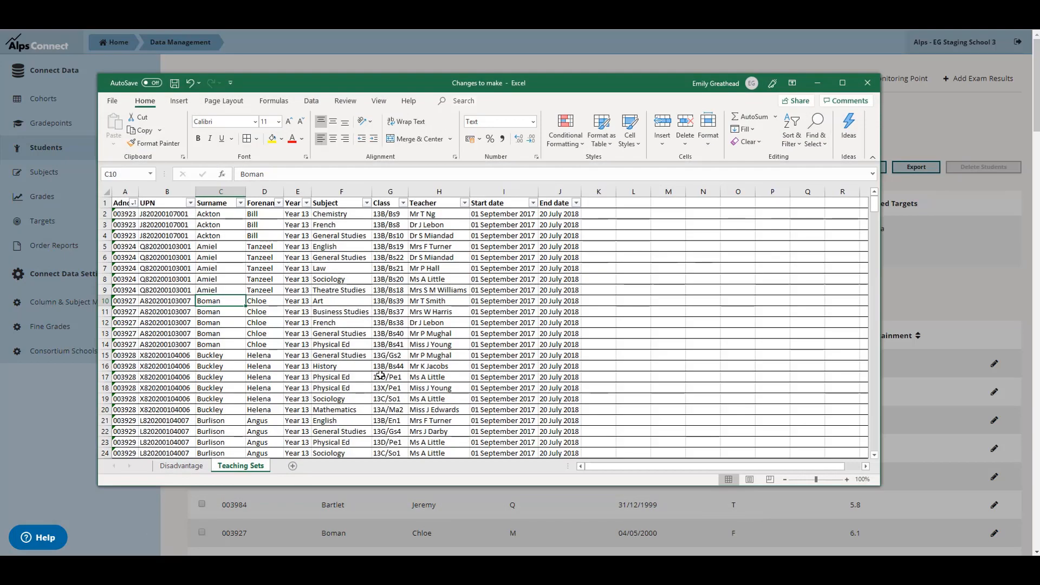
click(182, 466)
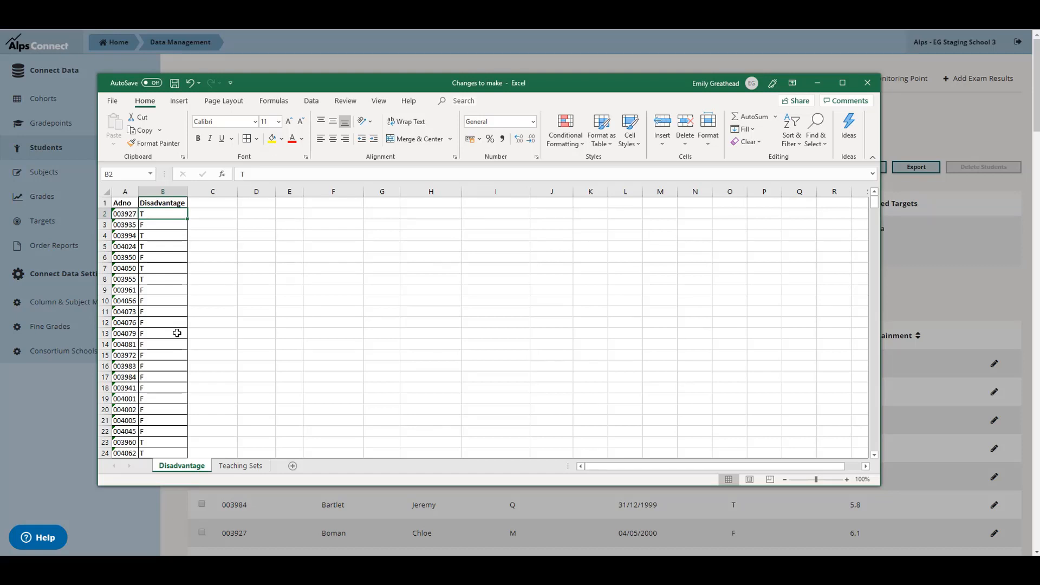
click(818, 82)
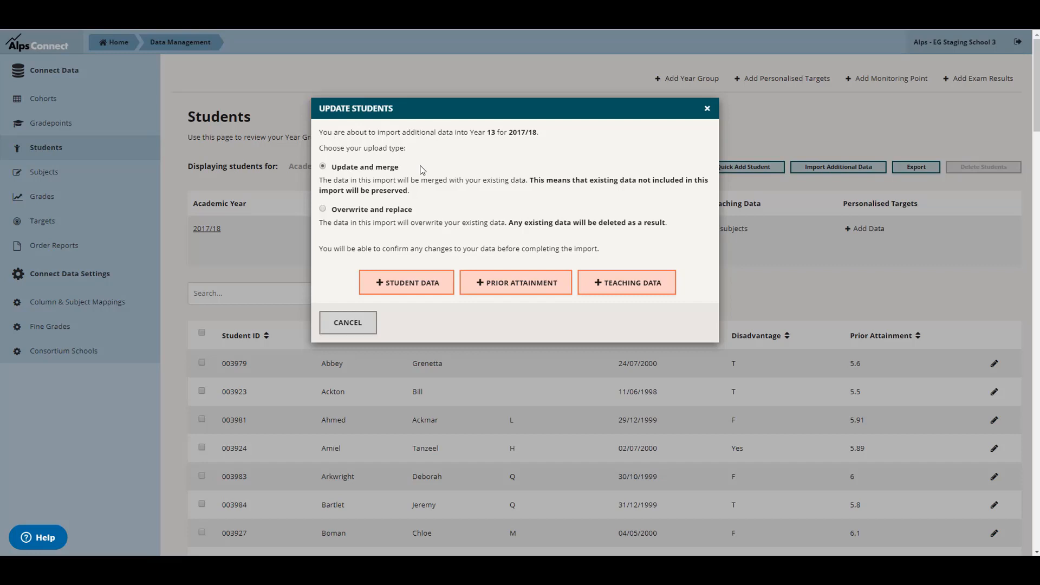
click(371, 210)
key(alt+Tab)
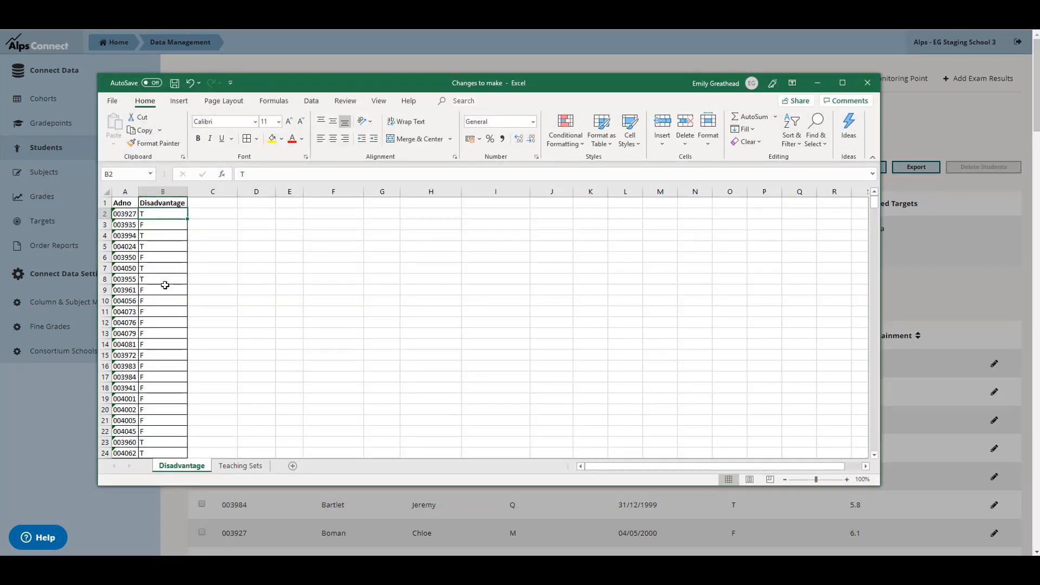
drag(129, 204, 167, 435)
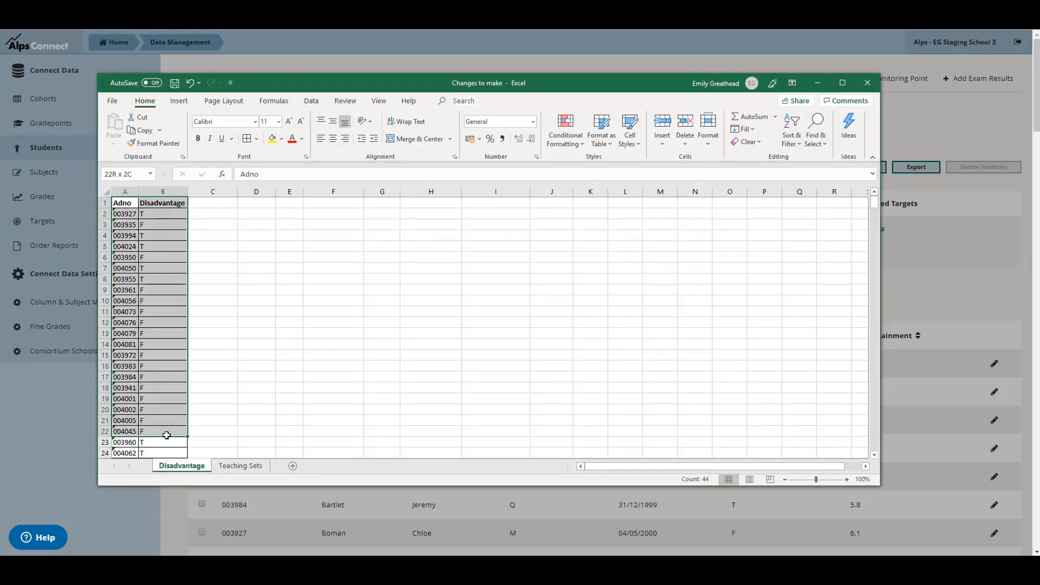
click(155, 375)
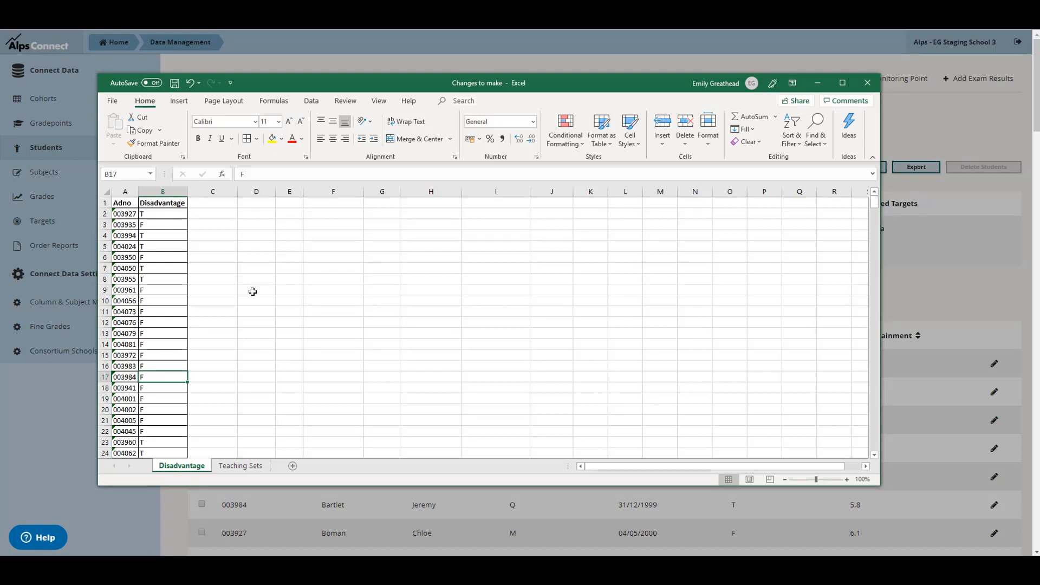
click(123, 203)
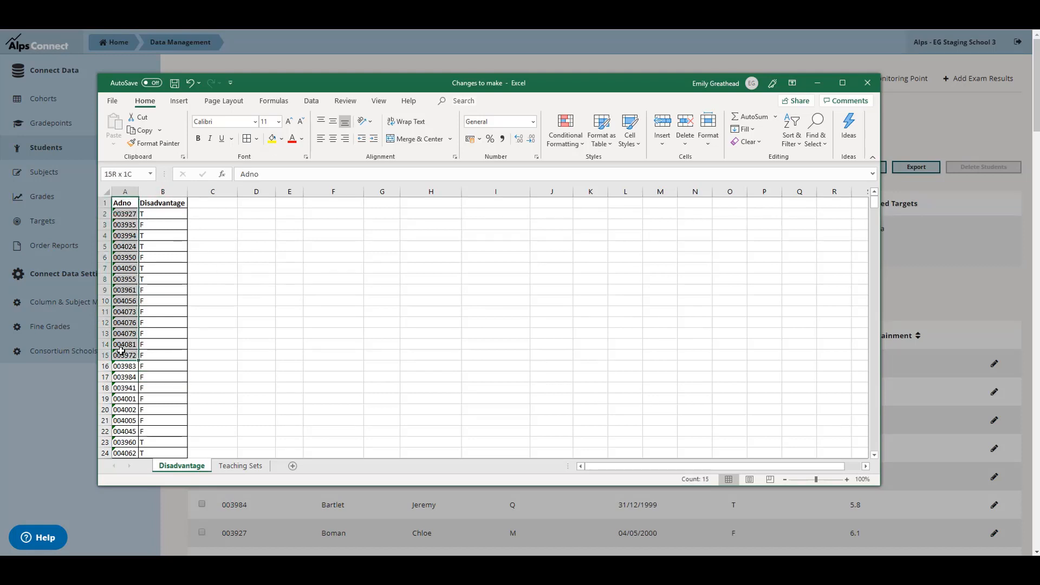
drag(145, 203, 164, 344)
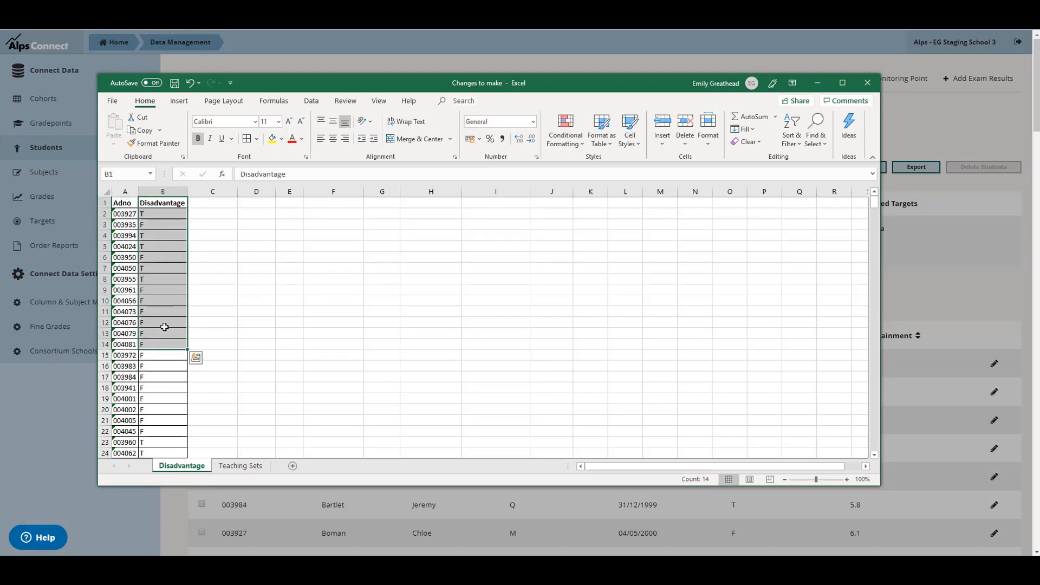
click(163, 323)
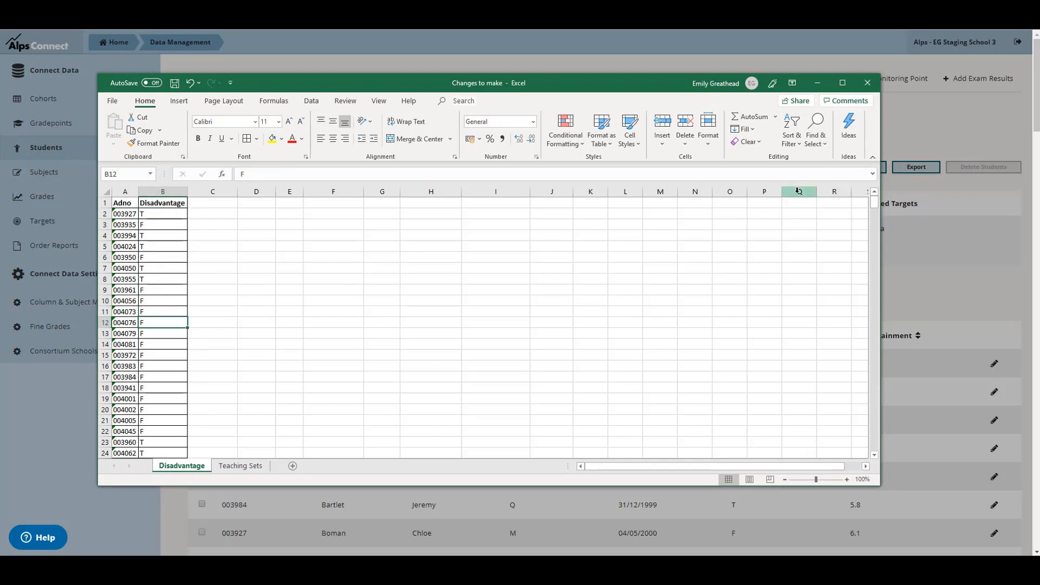
click(818, 83)
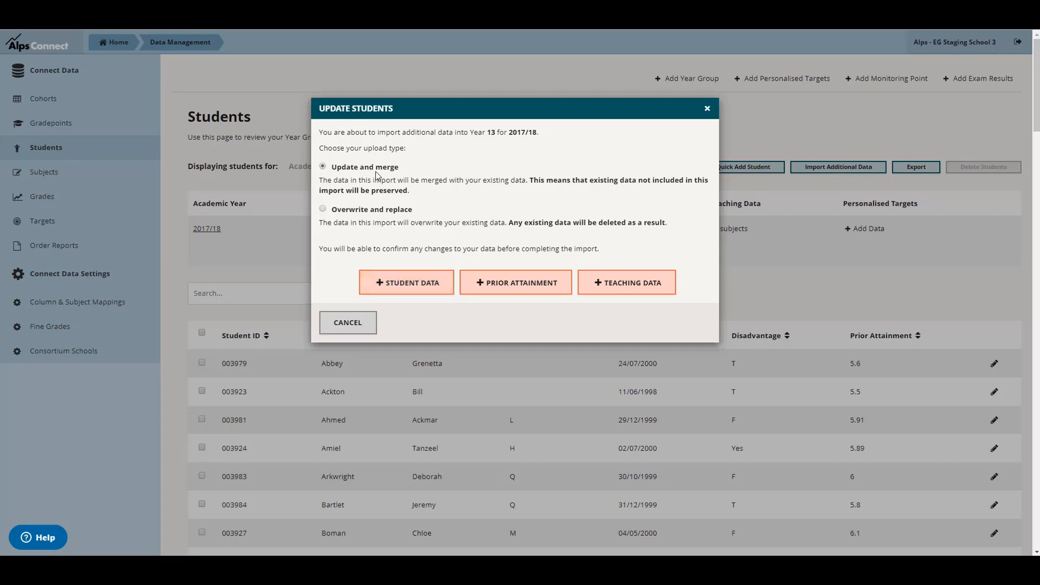
- Start a student data import for Year 13 in 2017/18 and advance to the Import Data stage
click(403, 296)
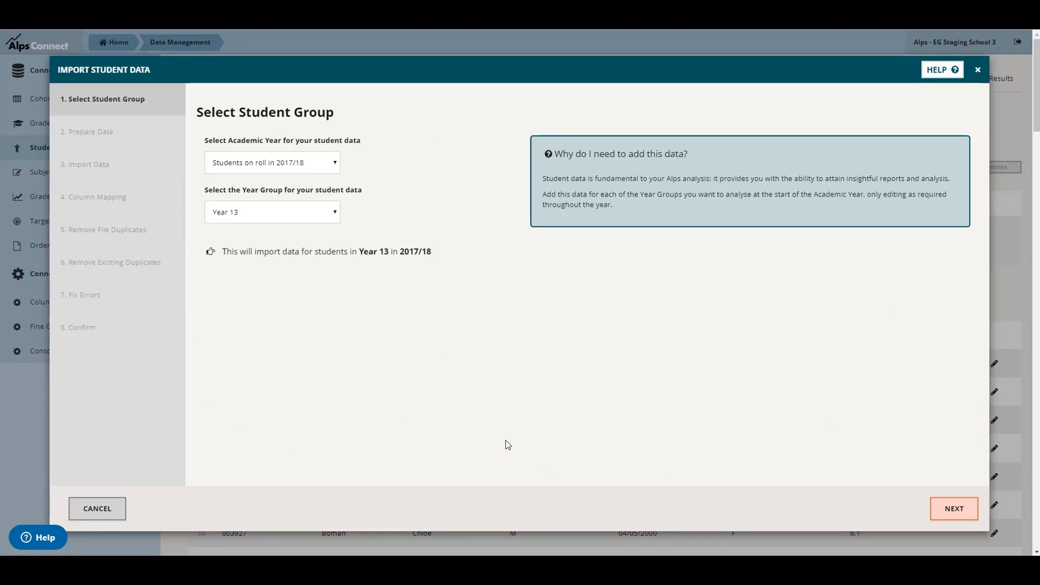
click(939, 512)
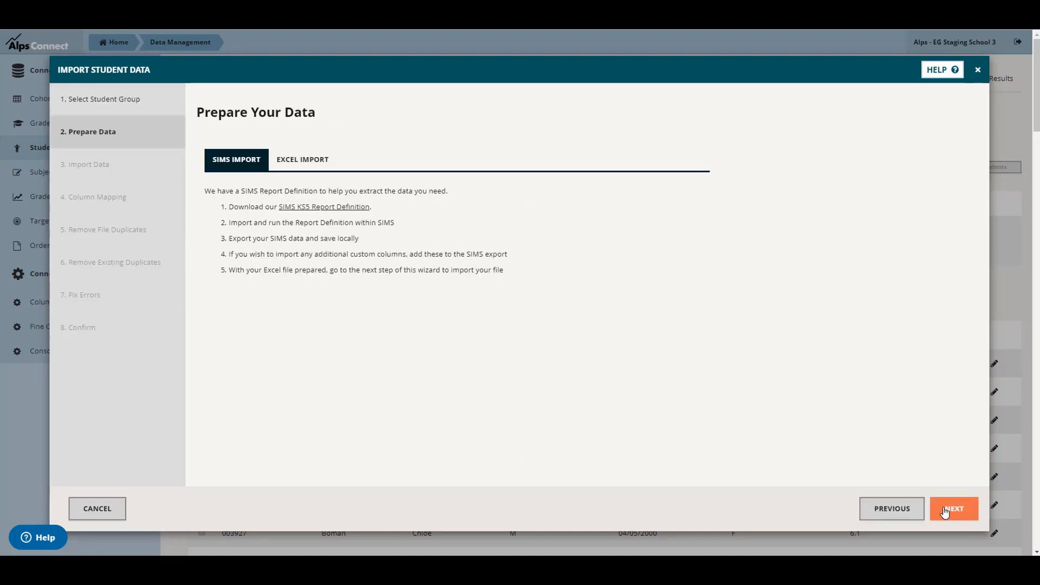
click(945, 512)
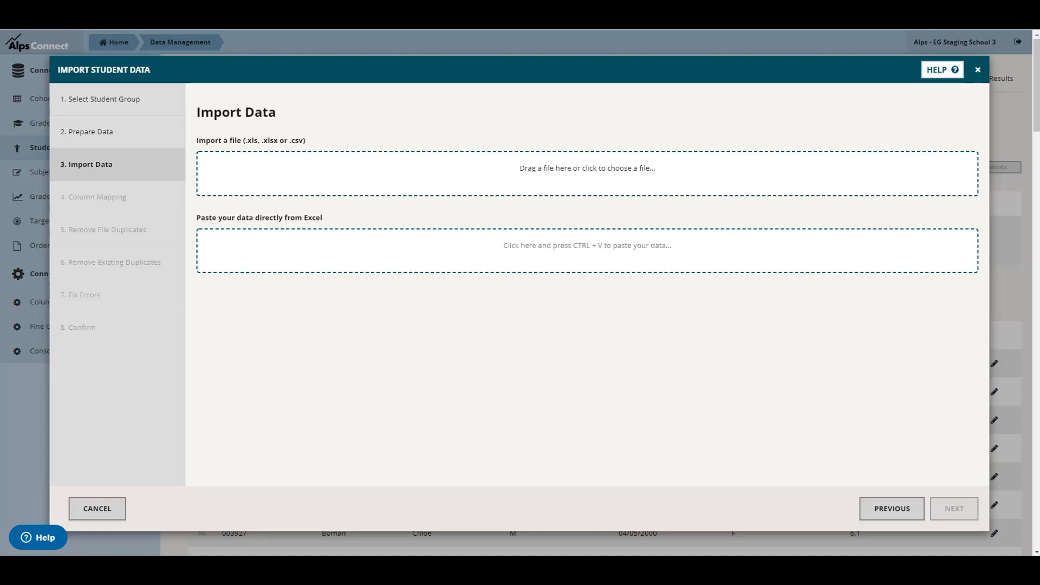
- Copy all Adno and Disadvantage data from the Disadvantage sheet in Excel and paste it into the Alps Connect student import
key(alt+Tab)
click(167, 263)
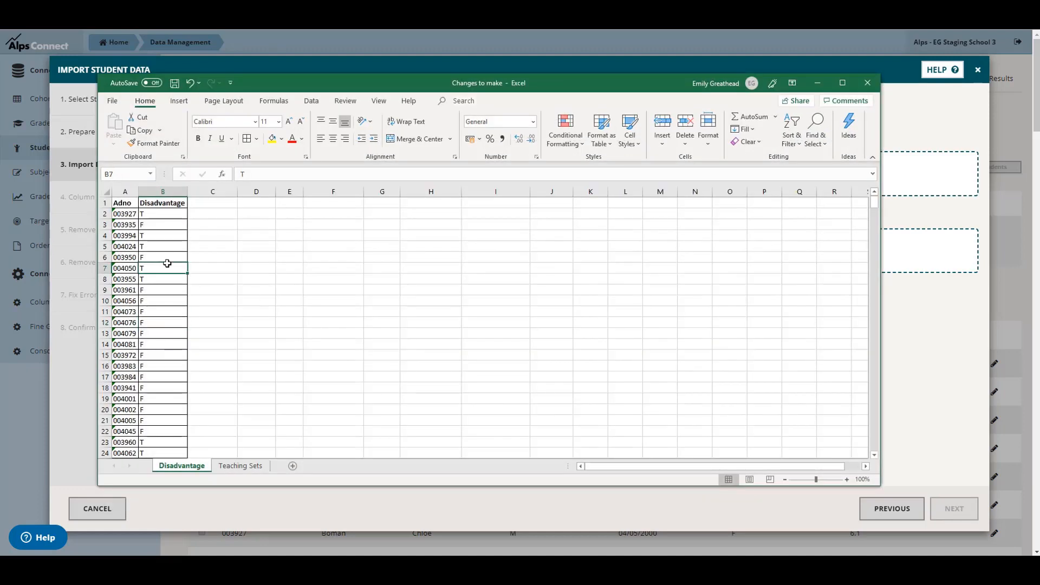
key(ctrl+a)
key(ctrl+c)
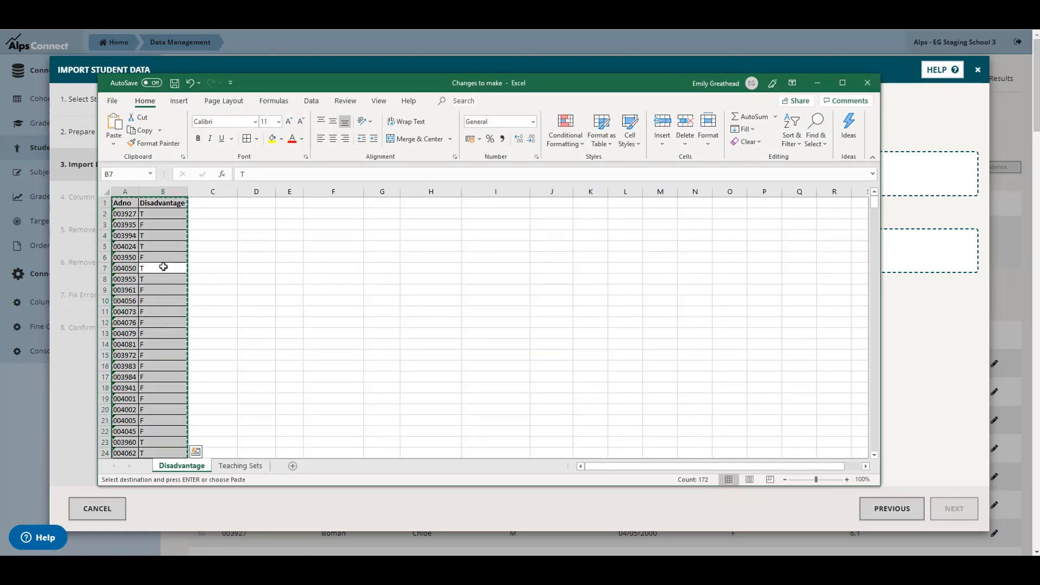
click(962, 328)
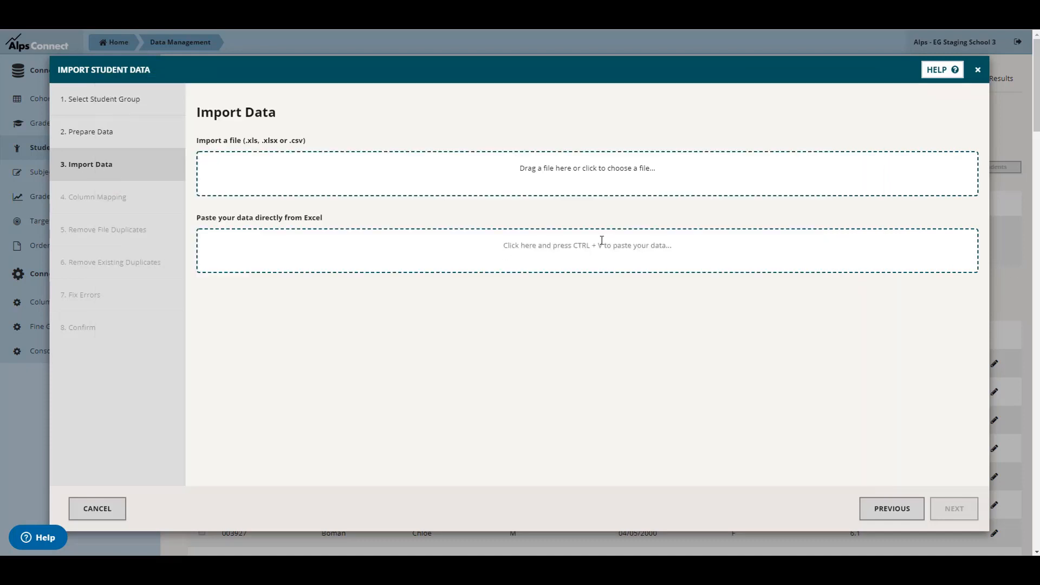
click(562, 248)
key(ctrl+v)
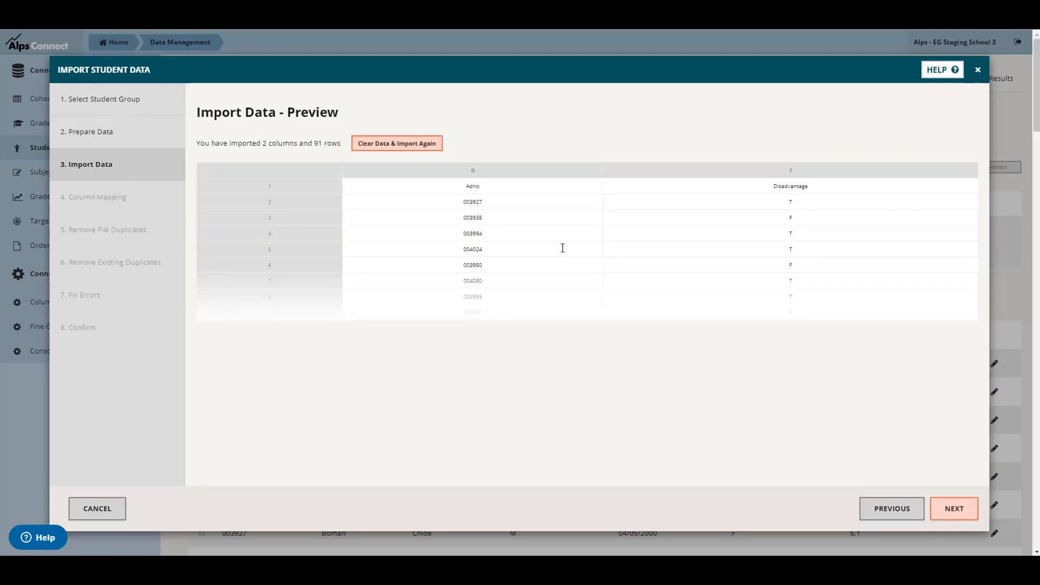
- Accept the Student ID and Disadvantage column mappings and review the missing Disadvantage values in the Fix Errors stage
click(958, 509)
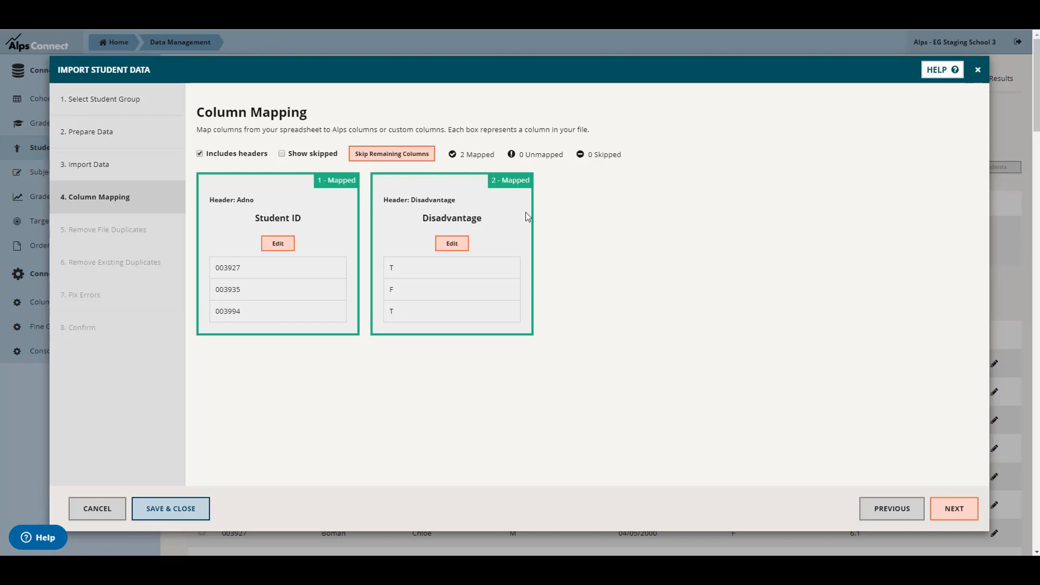
click(943, 515)
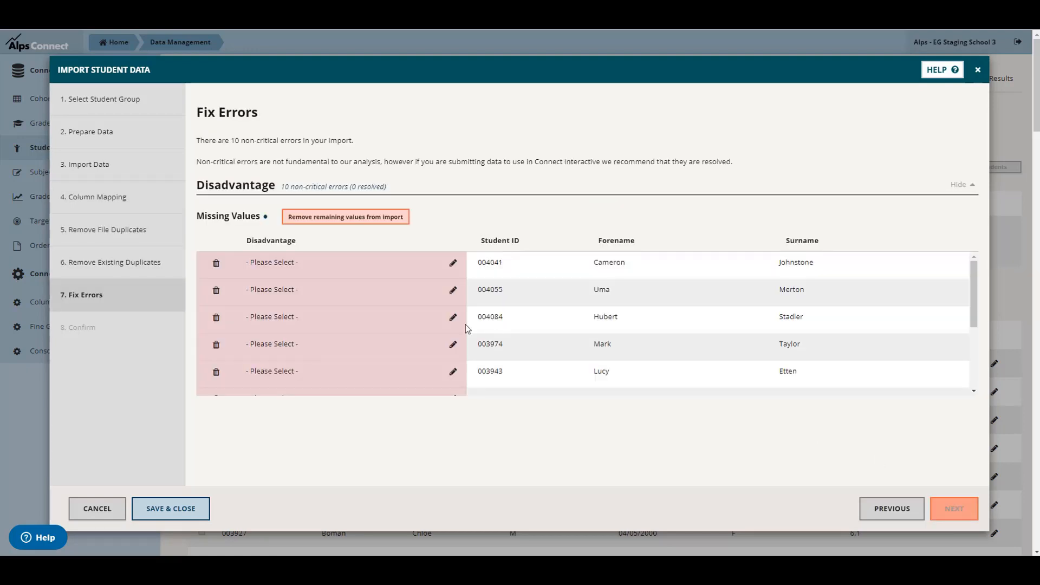
scroll(289, 275, down, 1)
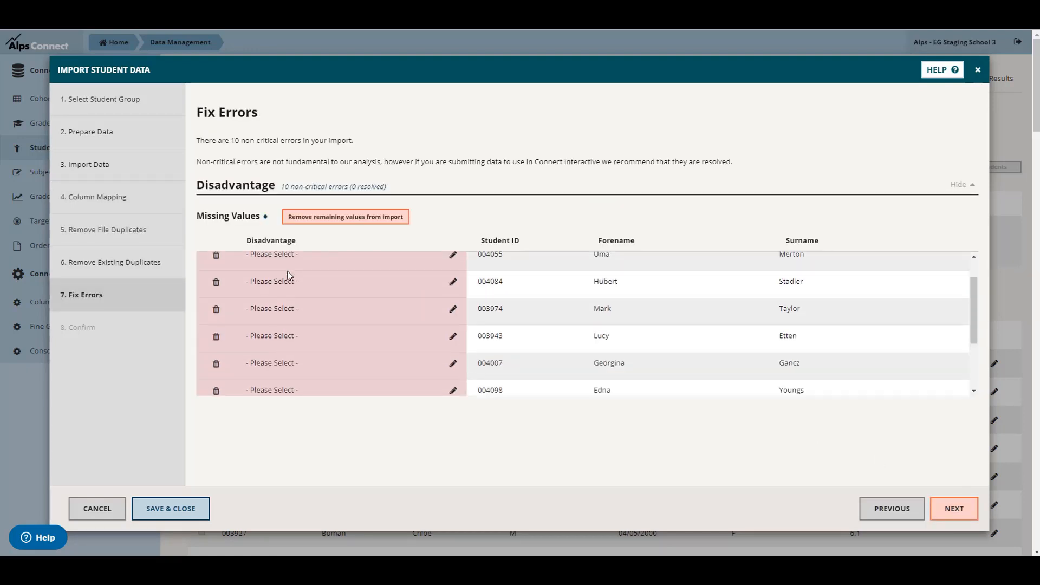
scroll(290, 282, down, 4)
scroll(292, 293, up, 5)
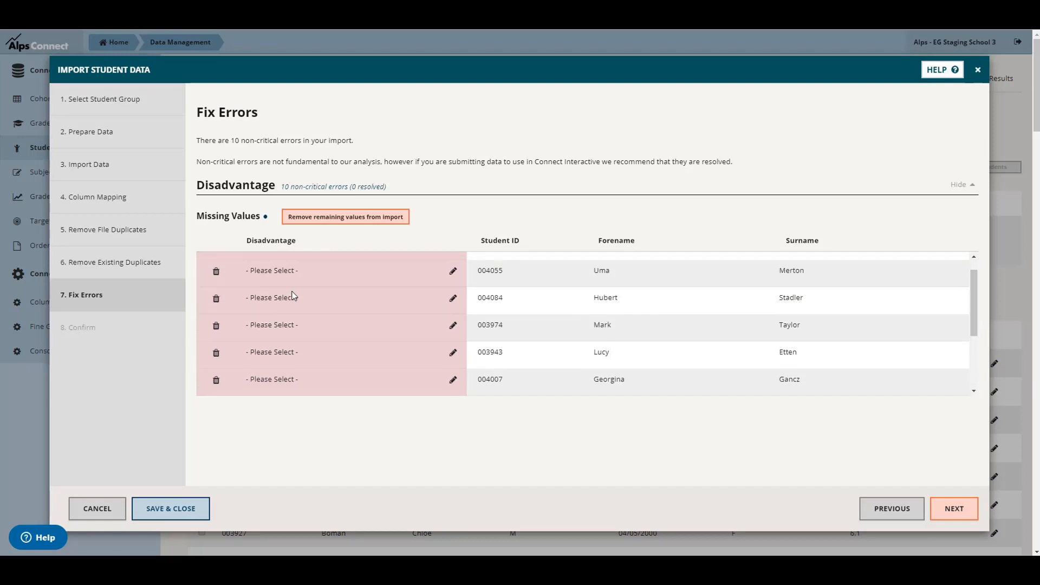
scroll(293, 296, up, 1)
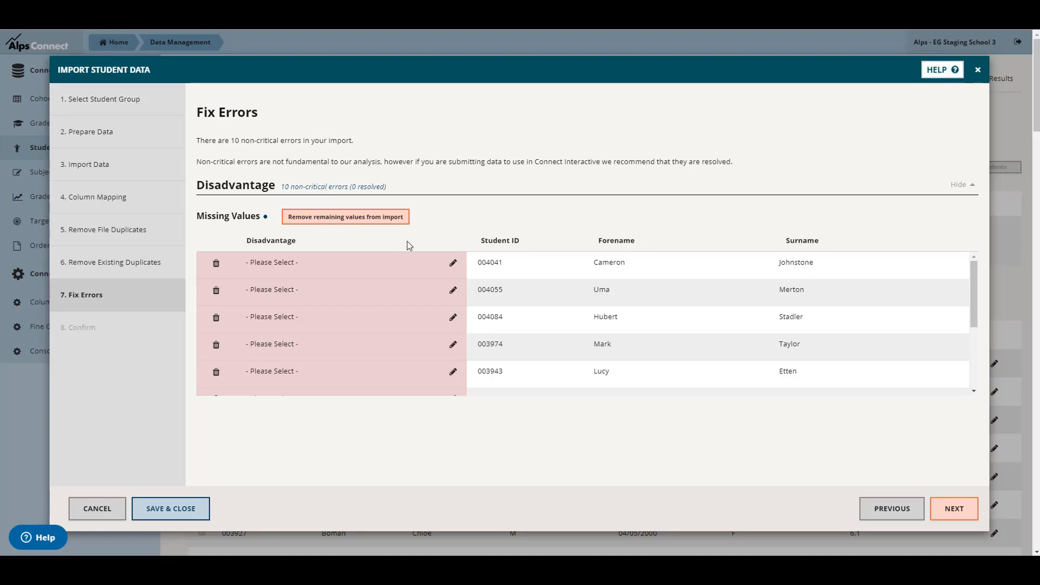
- Set the first listed student's missing Disadvantage value to No, save it, and continue to the Confirm stage
click(452, 264)
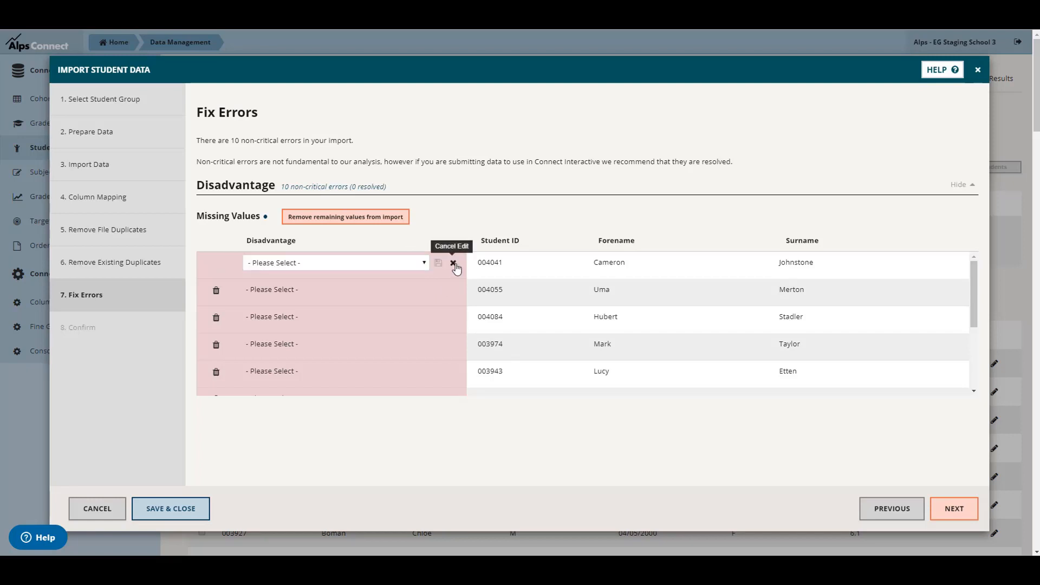
click(417, 265)
click(325, 286)
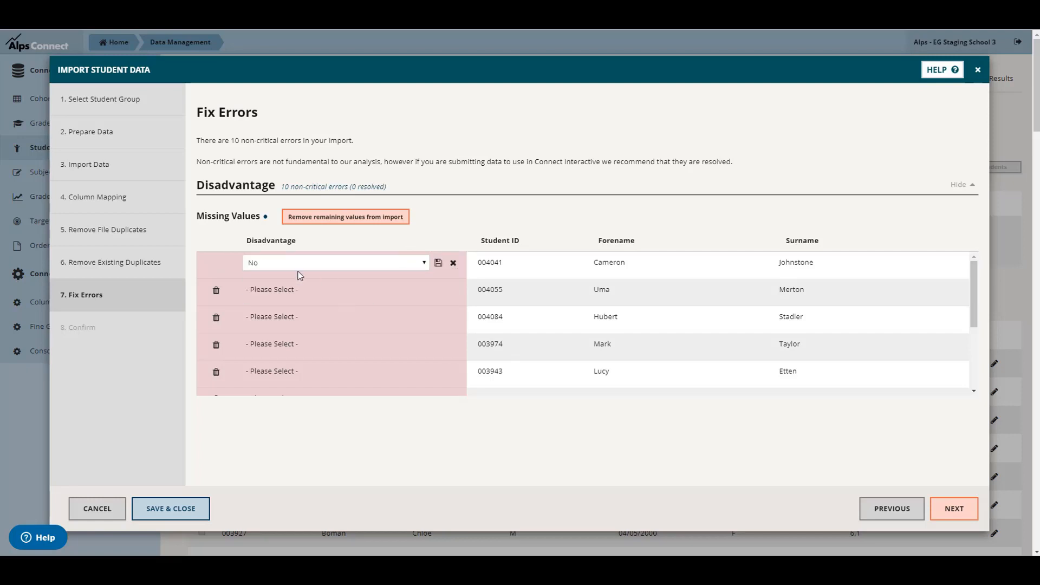
click(438, 263)
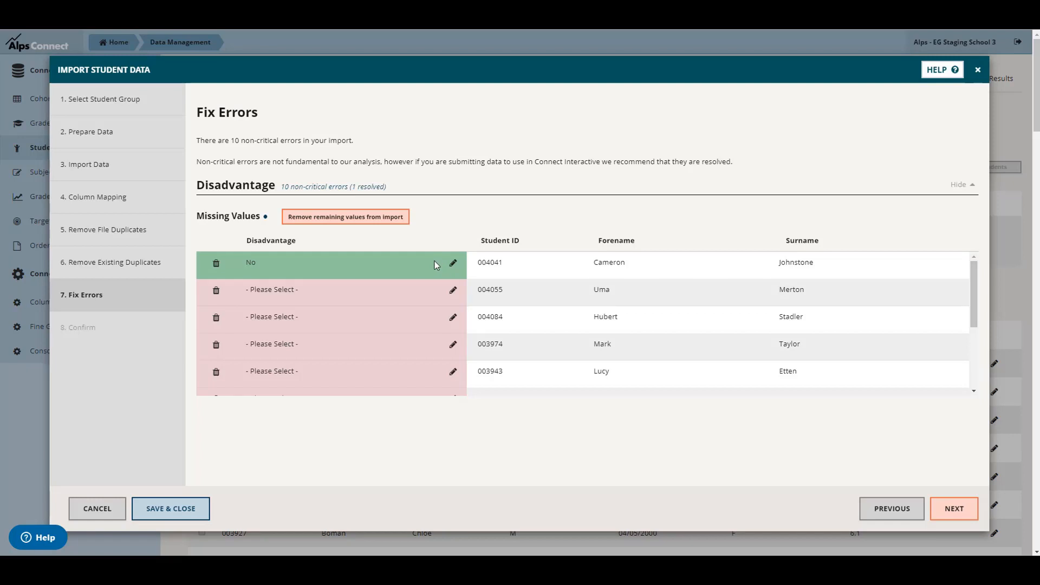
click(958, 517)
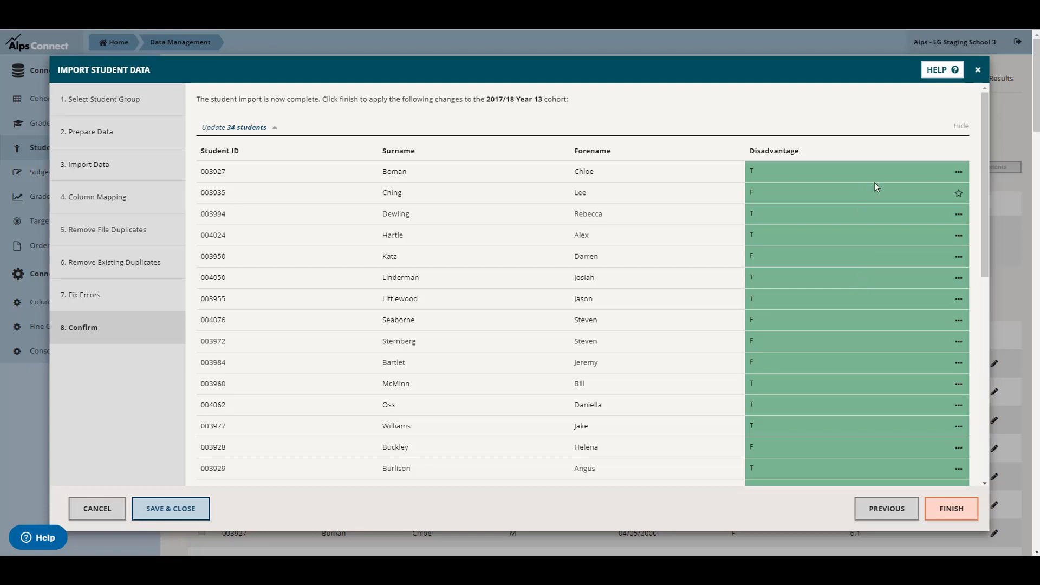
- Review the list of students to update, checking which Disadvantage entries replace previous values and which are new
scroll(852, 232, down, 5)
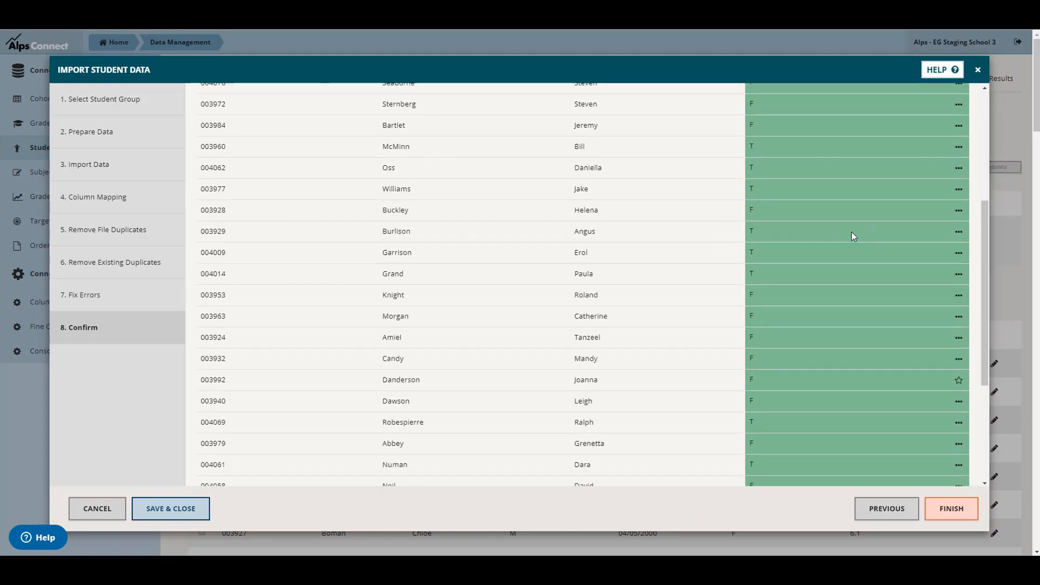
scroll(851, 234, down, 3)
scroll(839, 235, up, 15)
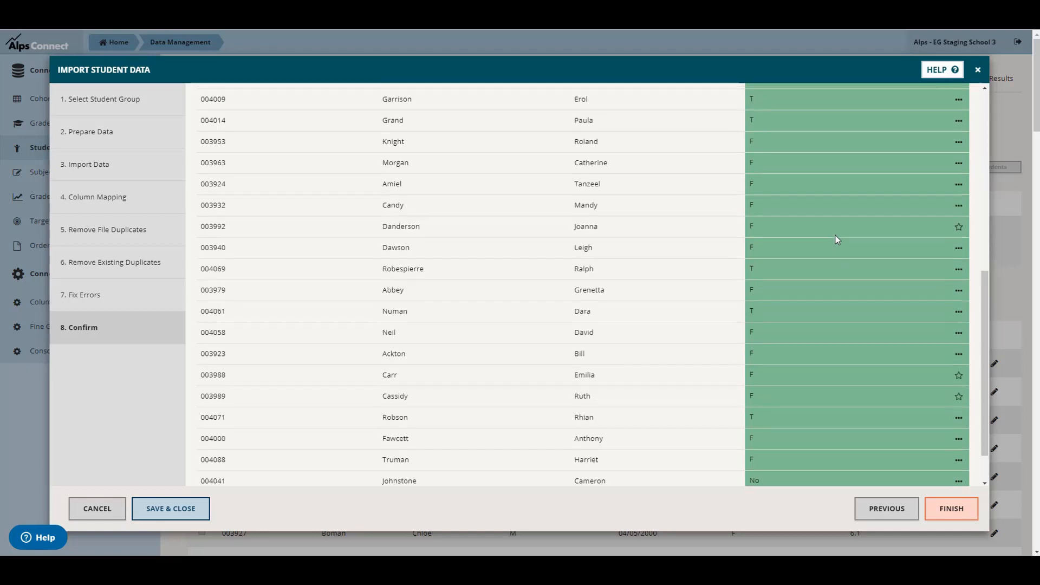
scroll(778, 305, up, 2)
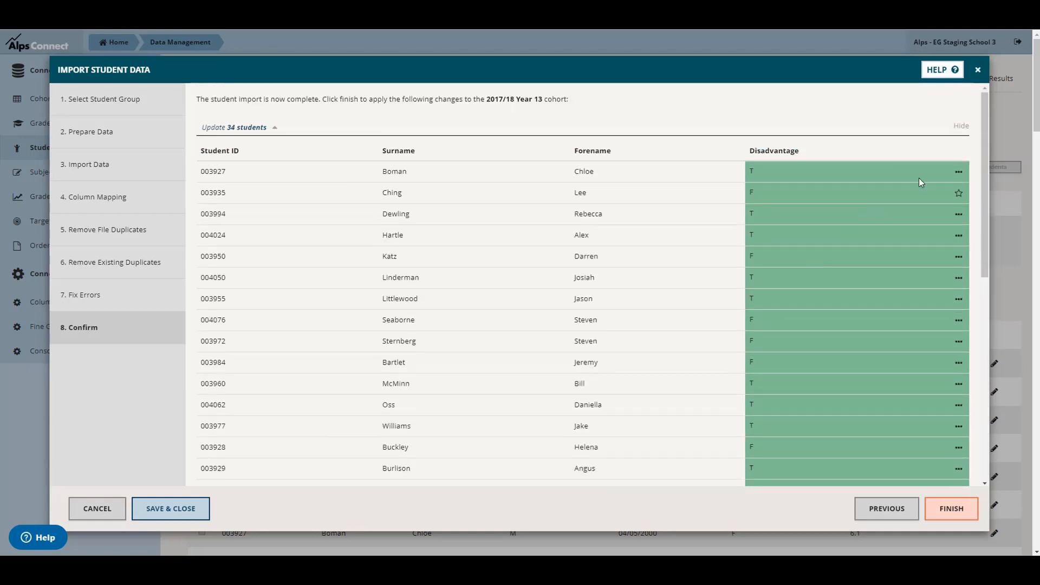
mouse_move(959, 173)
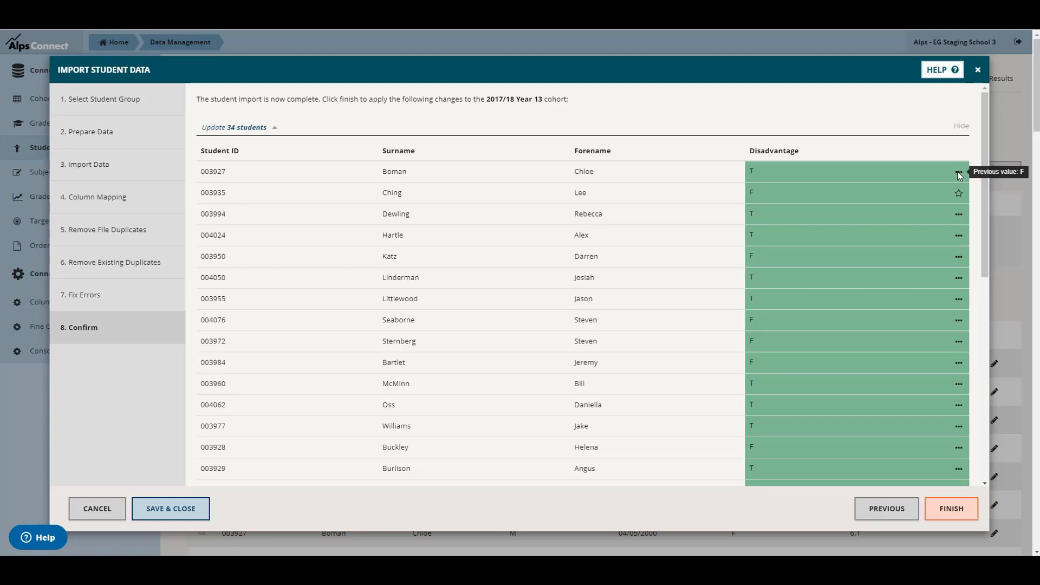
mouse_move(960, 194)
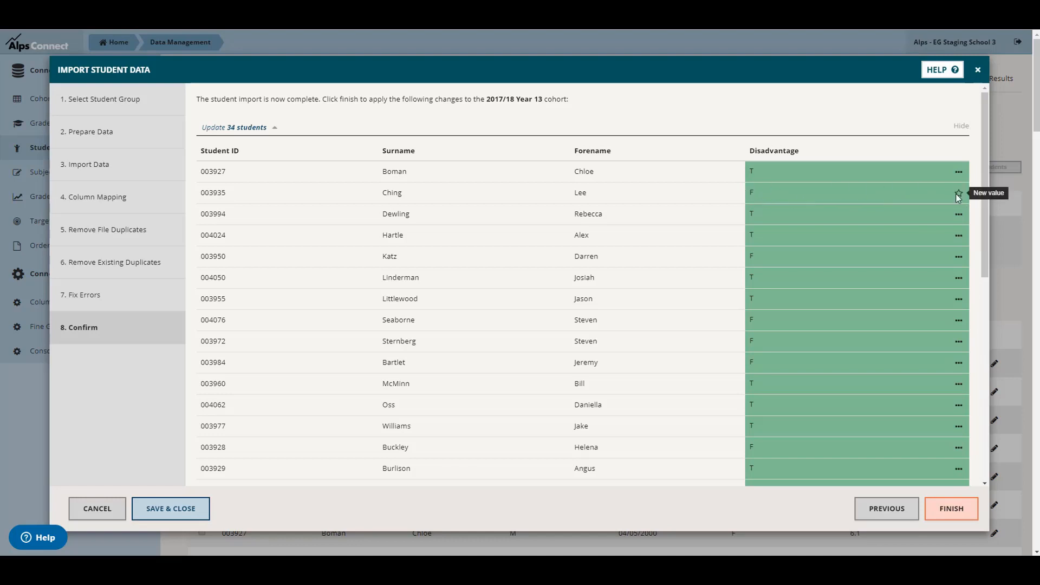
mouse_move(959, 215)
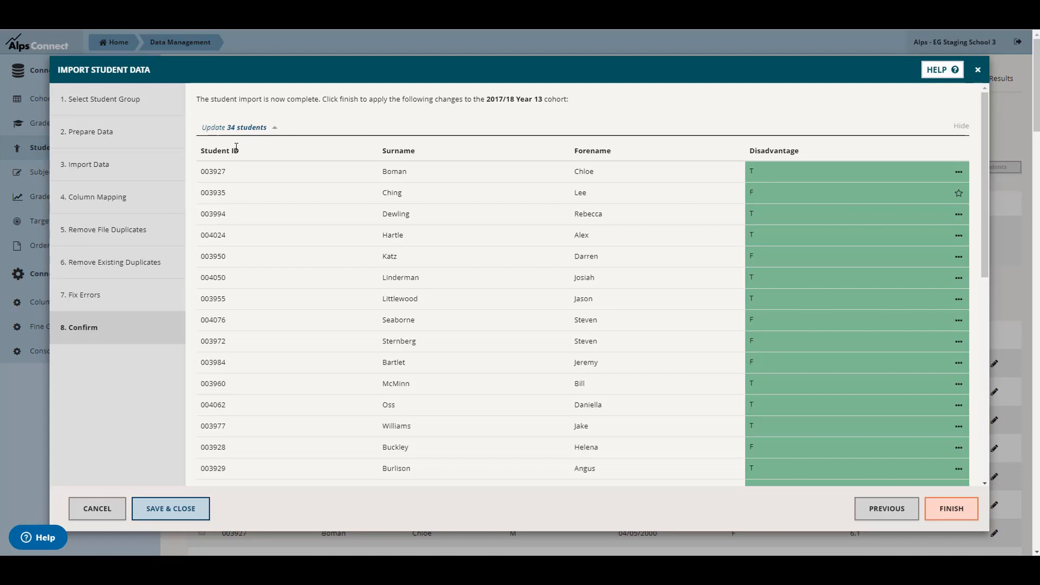
- Collapse the updated students in favour of the recognized students without changes, and finish the student data import
click(274, 130)
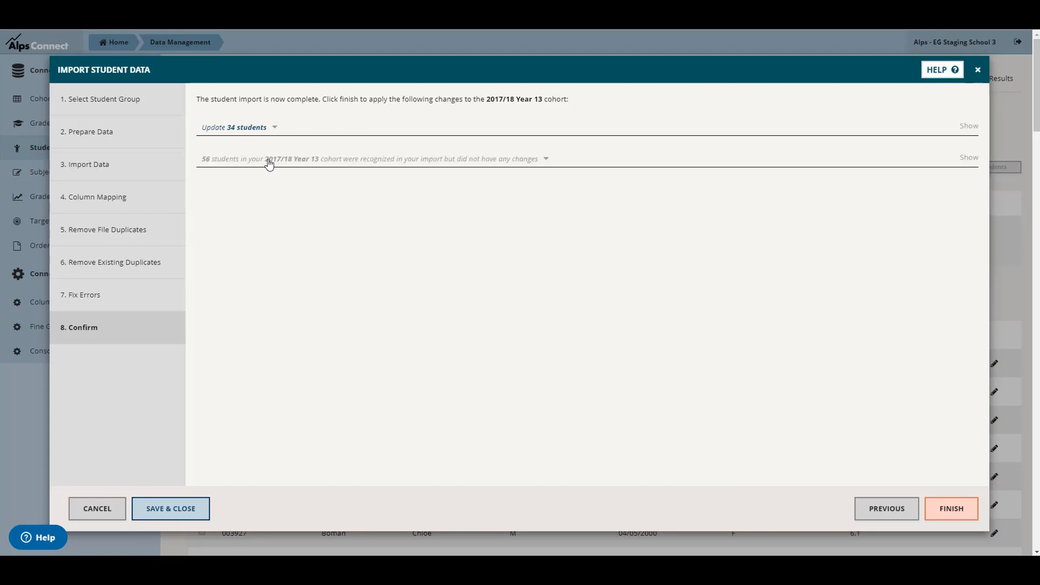
click(269, 161)
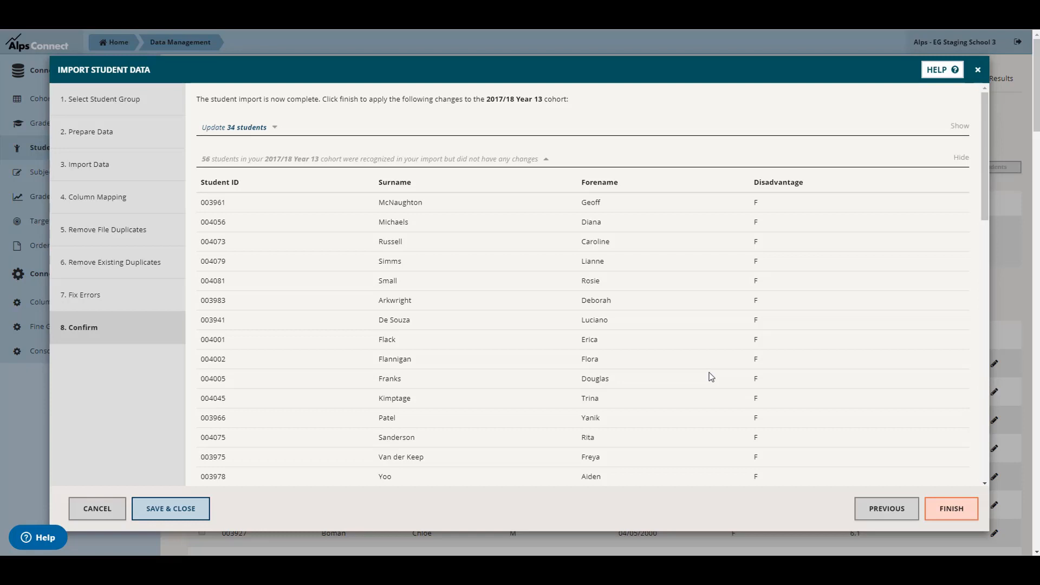
click(934, 516)
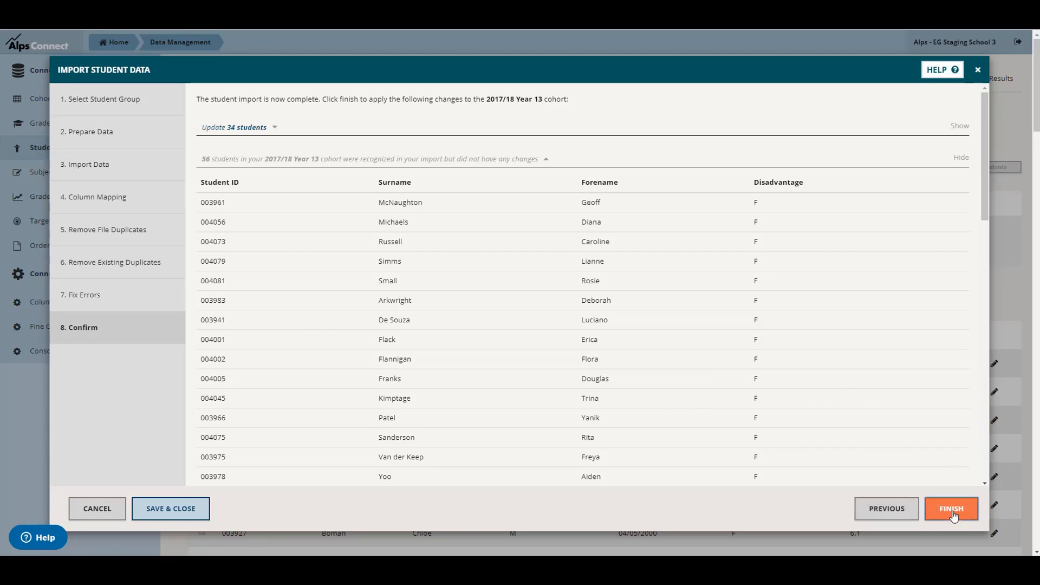
click(954, 517)
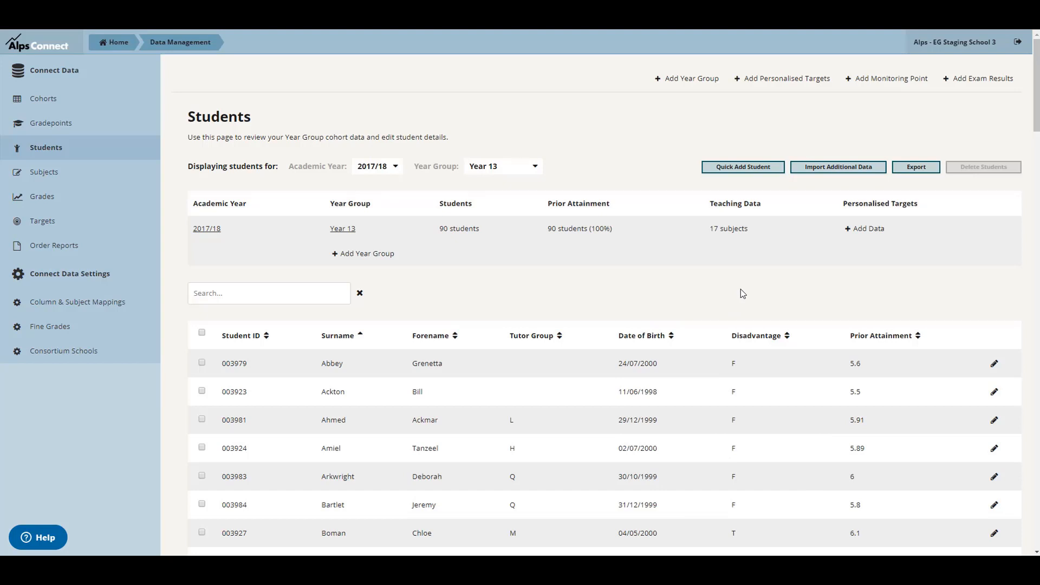
- Check the 2017/18 Exam Results publishing status in Gradepoint Management and return to the Year 13 student list
click(57, 129)
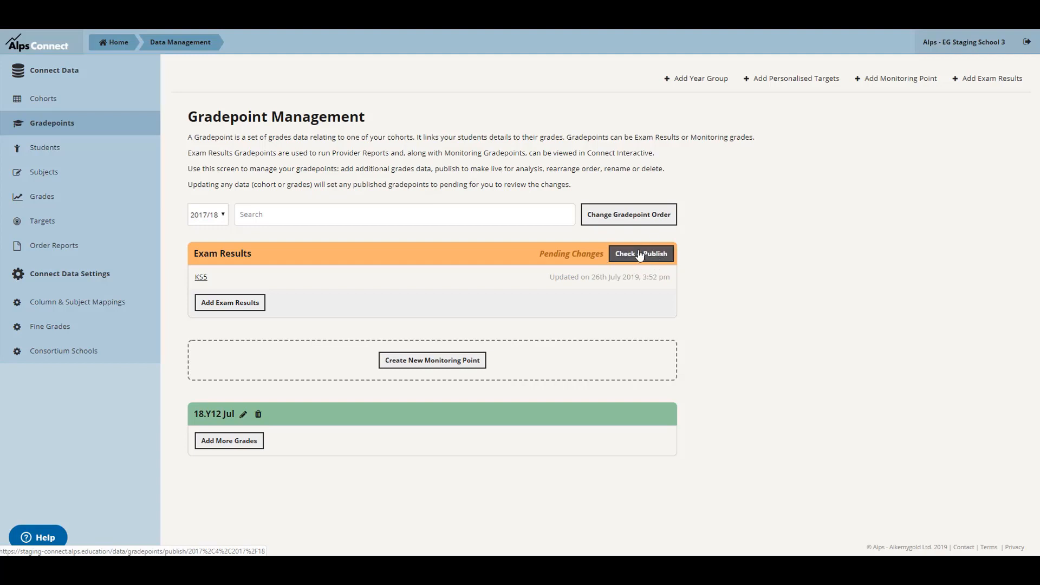
click(64, 153)
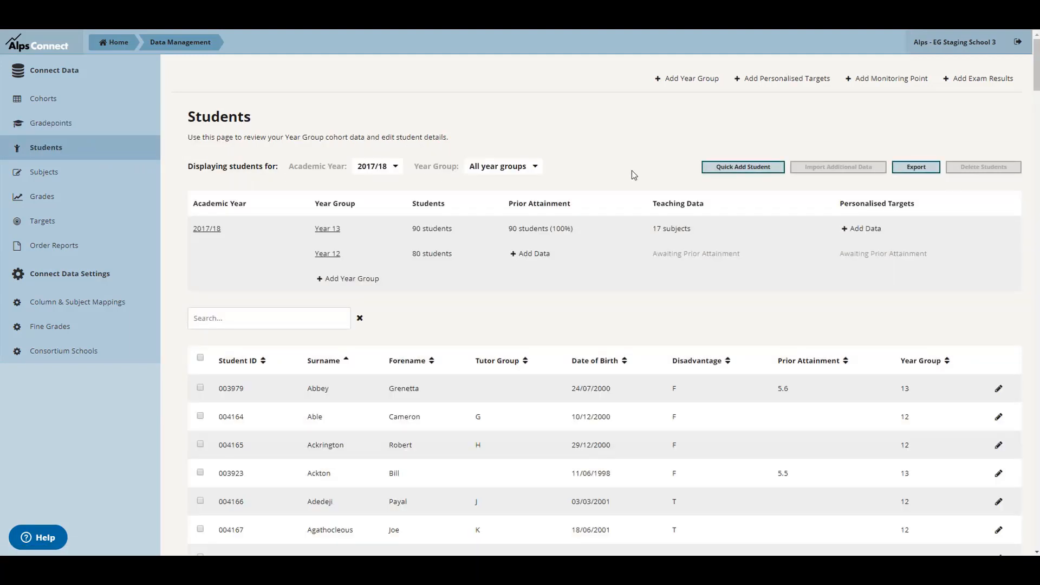
click(330, 231)
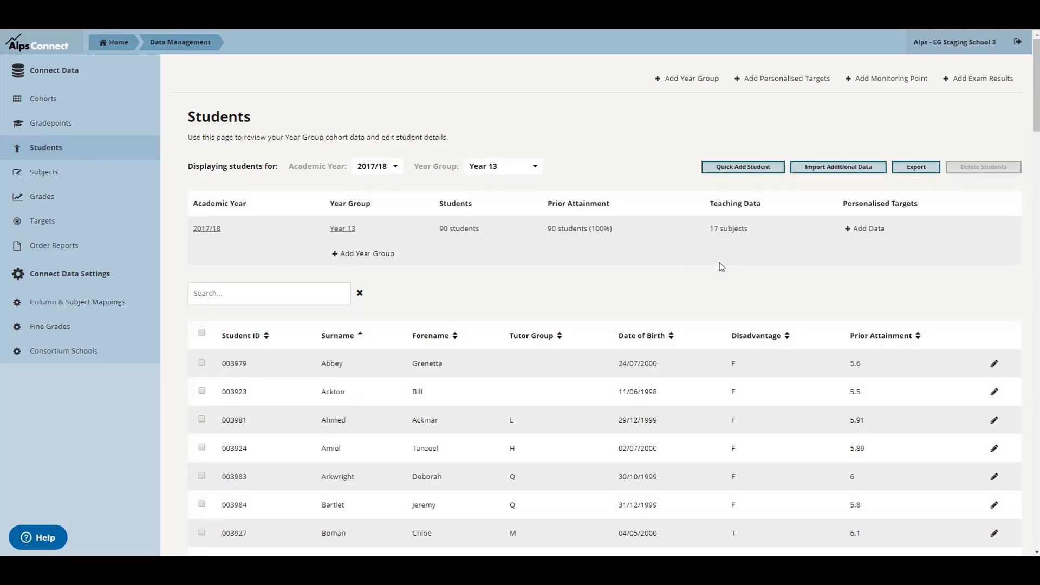
- Examine the Teaching Sets sheet's subject, class, teacher and date columns in the Excel workbook, and return to Alps Connect
click(176, 566)
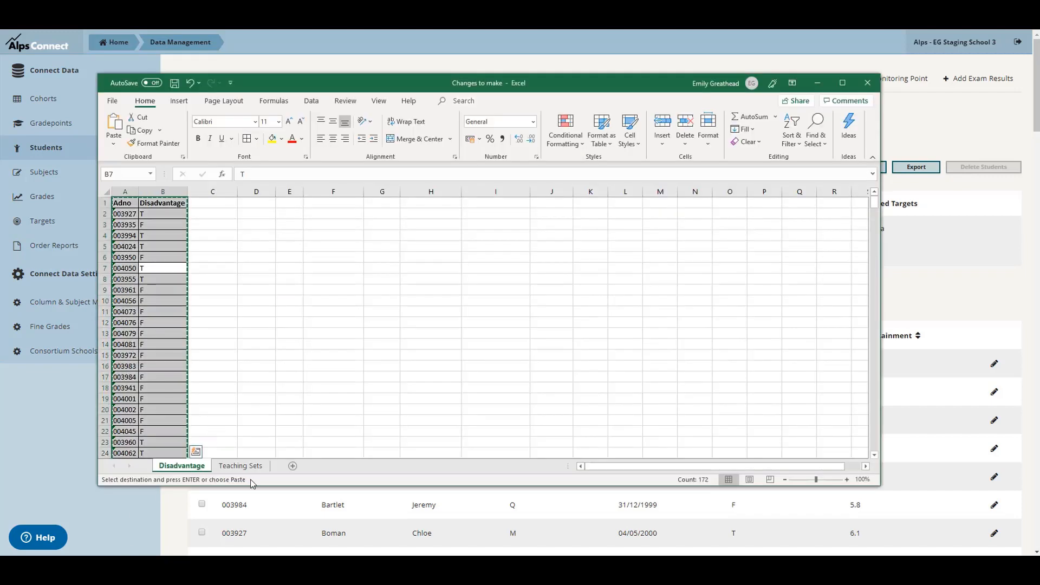
click(241, 466)
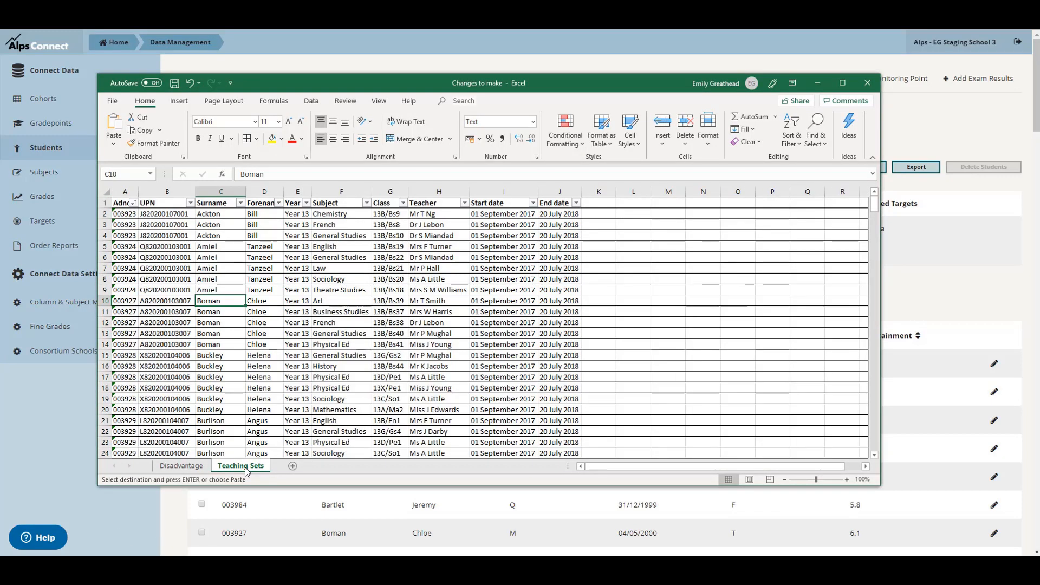
click(458, 412)
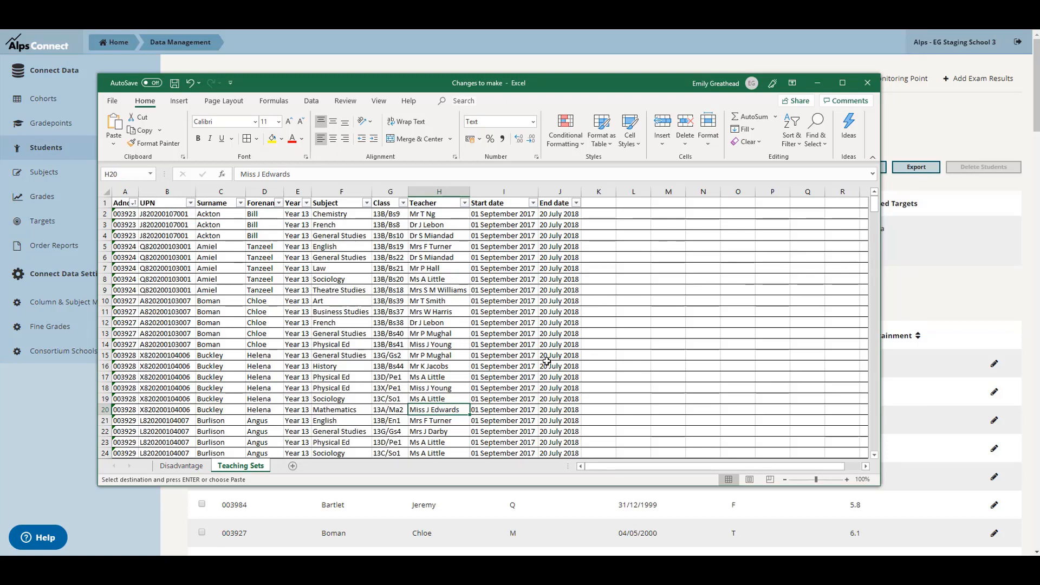
click(930, 302)
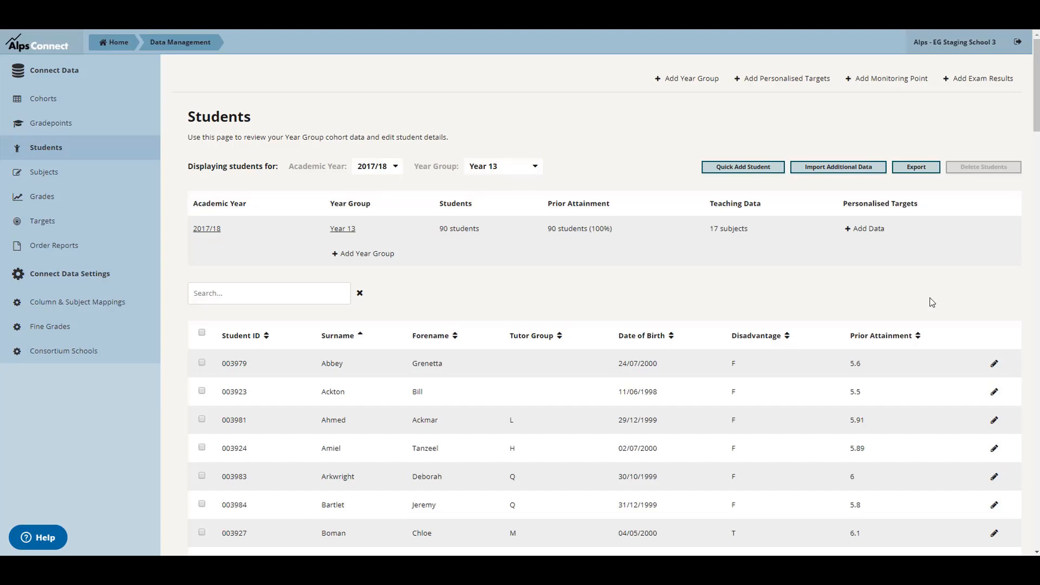
- Start a teaching data import for Year 13 in 2017/18 with the Overwrite and replace upload type, and advance to Import Data
click(869, 171)
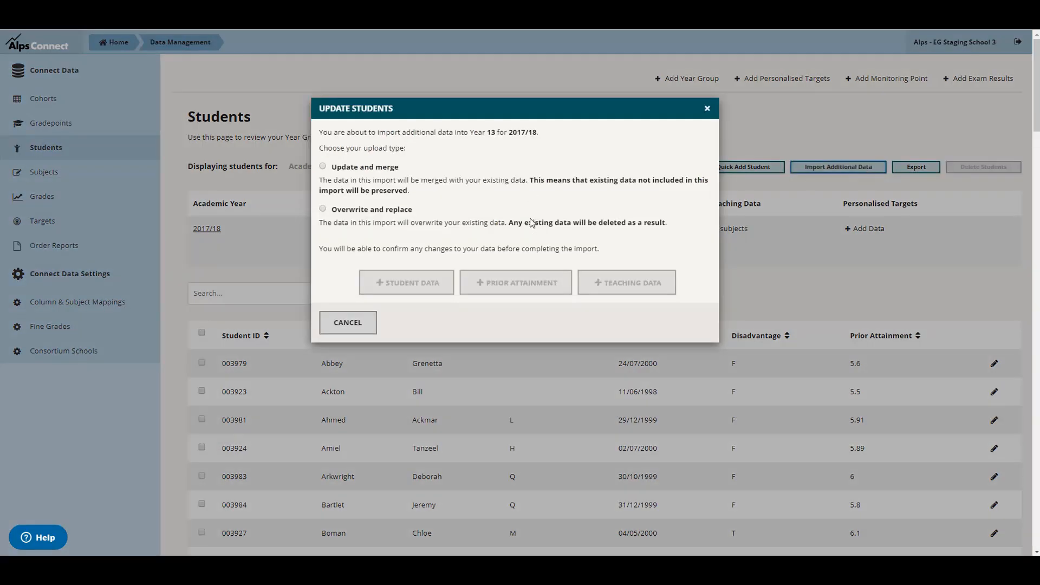
click(329, 211)
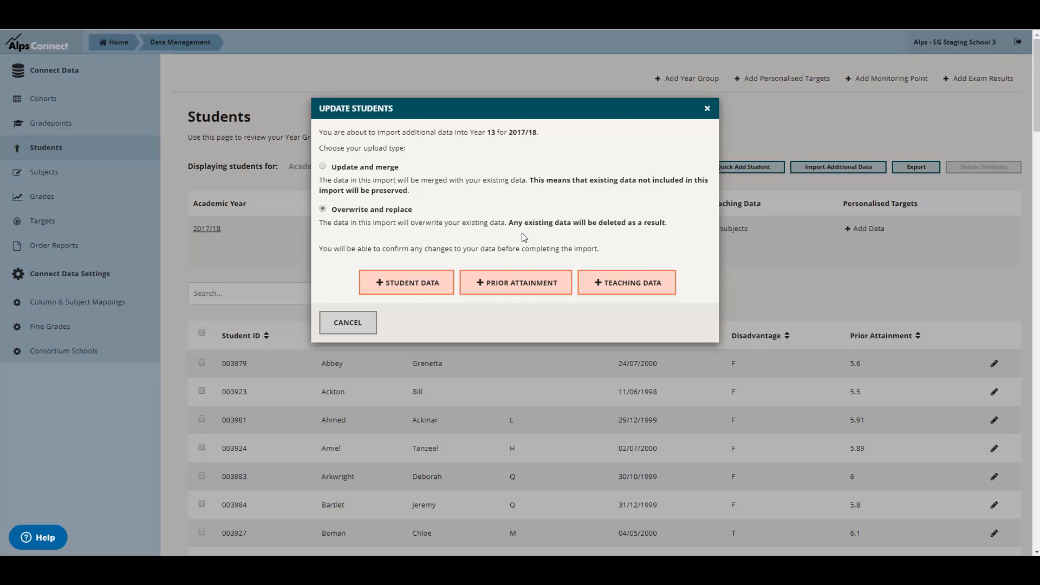
click(630, 293)
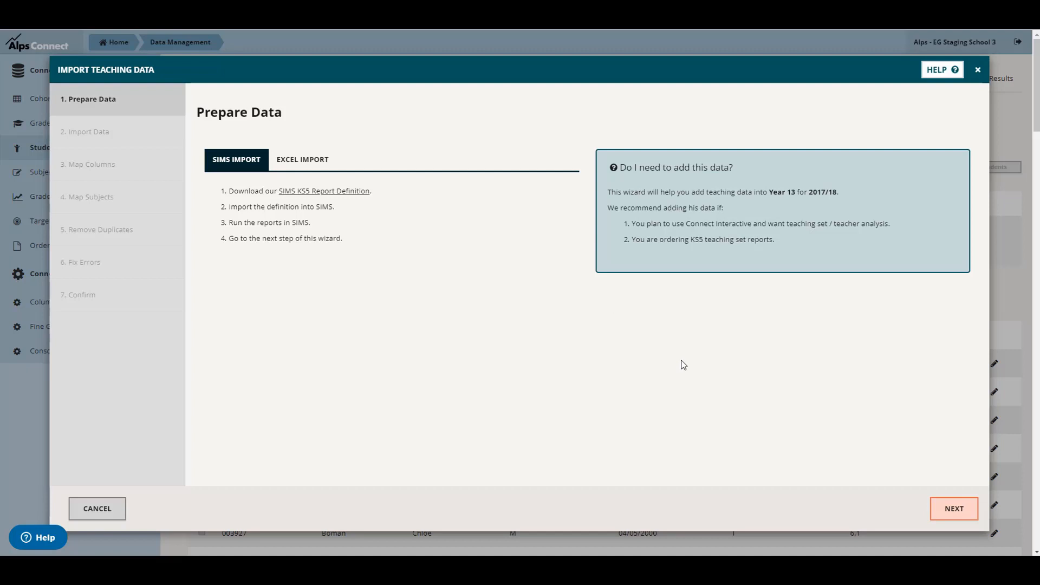
click(952, 518)
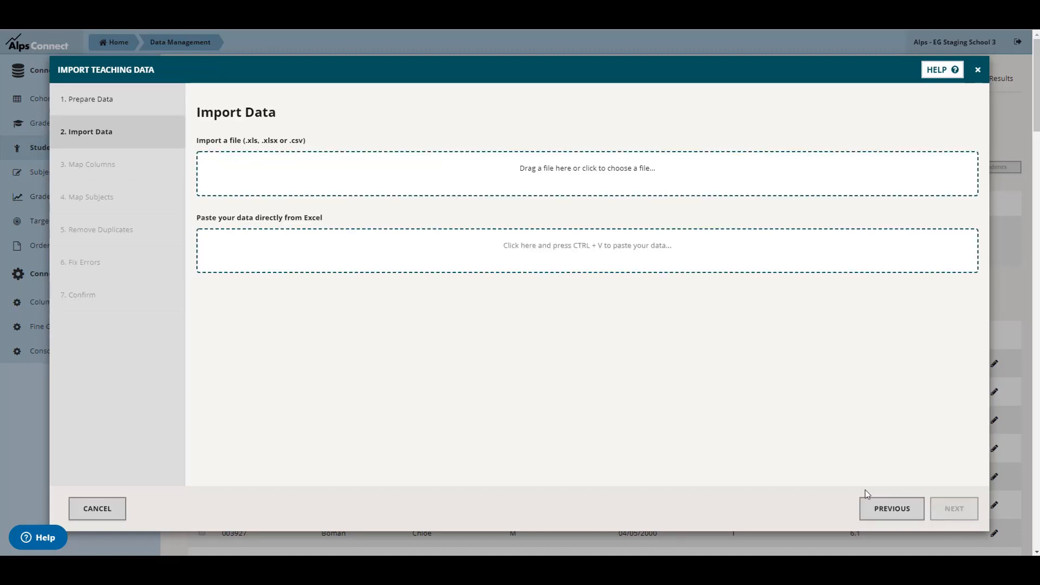
- Copy the whole Teaching Sets table from the Excel workbook, paste it into the teaching data import, and advance to Map Columns
key(alt+Tab)
click(364, 363)
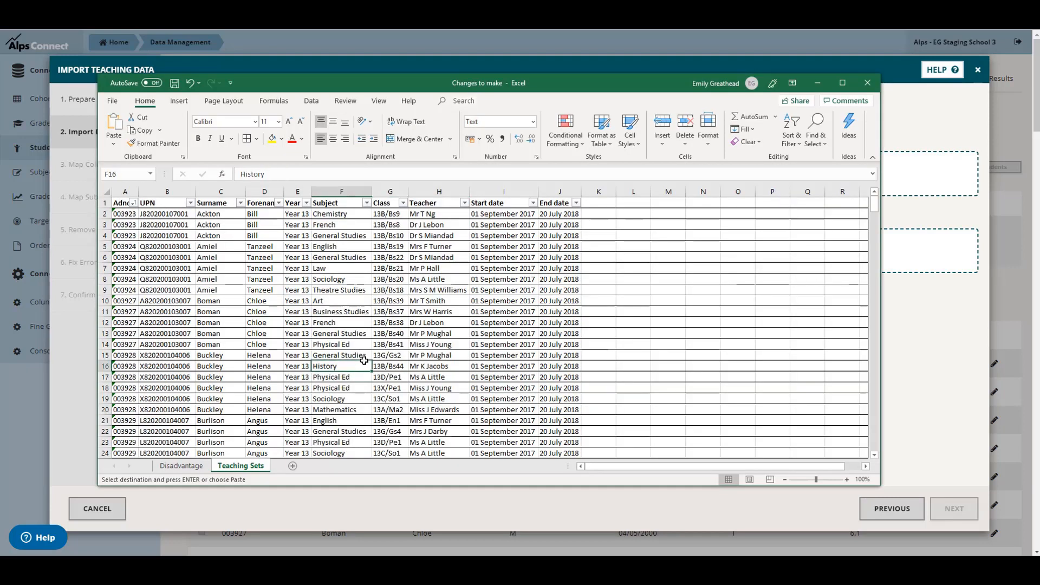
key(ctrl+a)
key(ctrl+c)
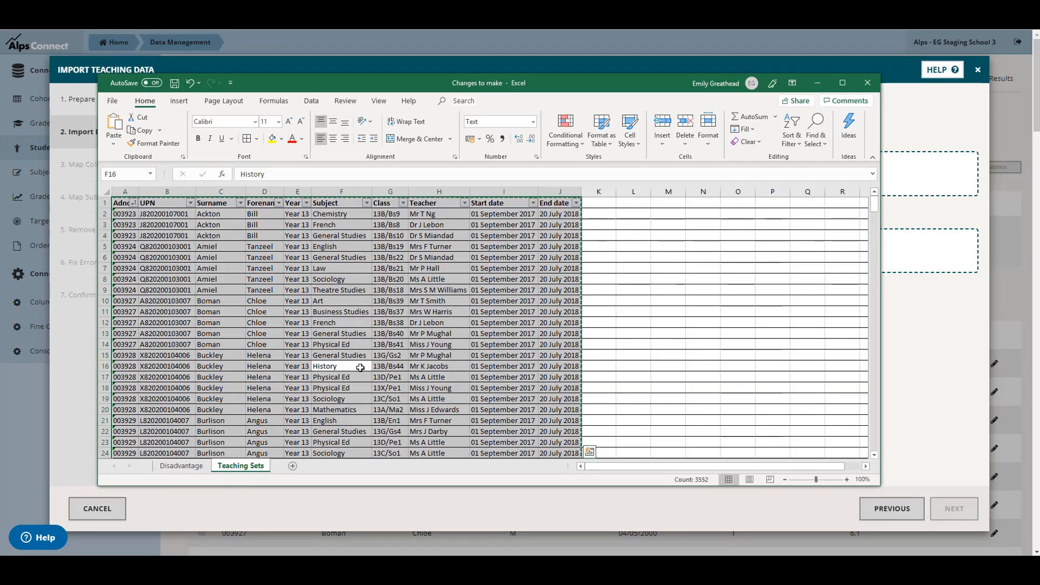
click(927, 335)
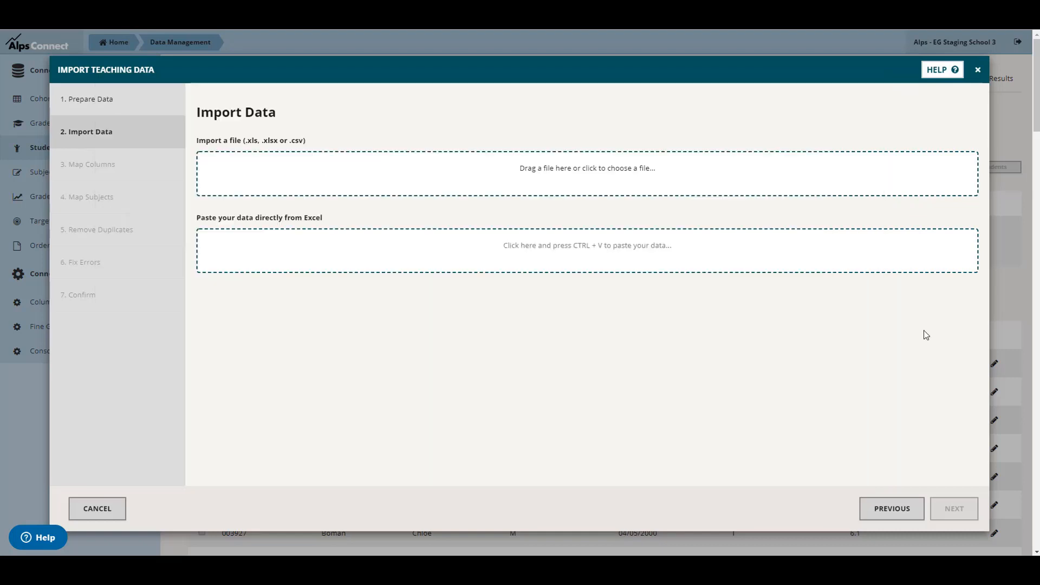
click(584, 243)
key(ctrl+v)
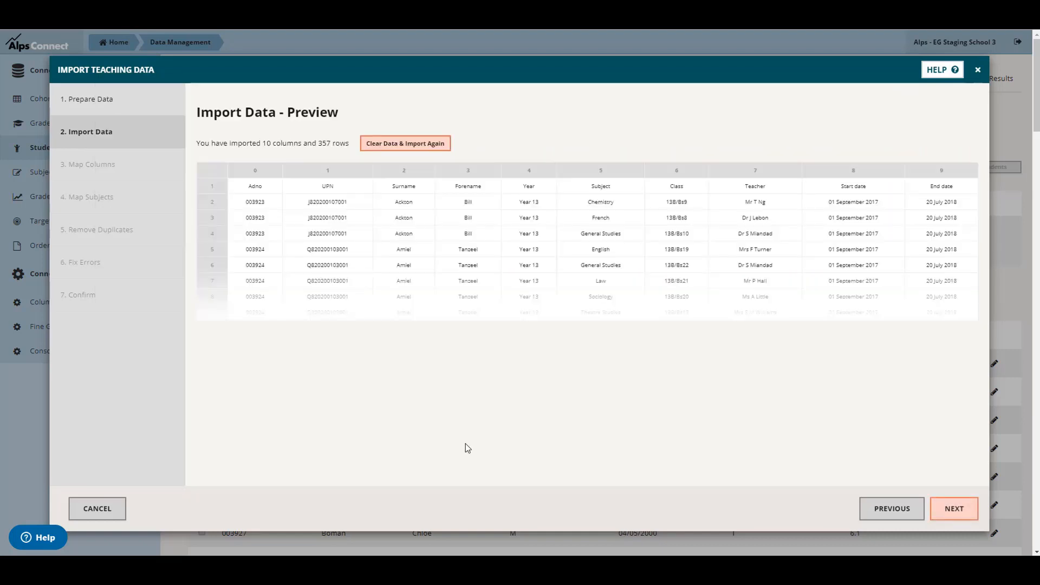
click(969, 515)
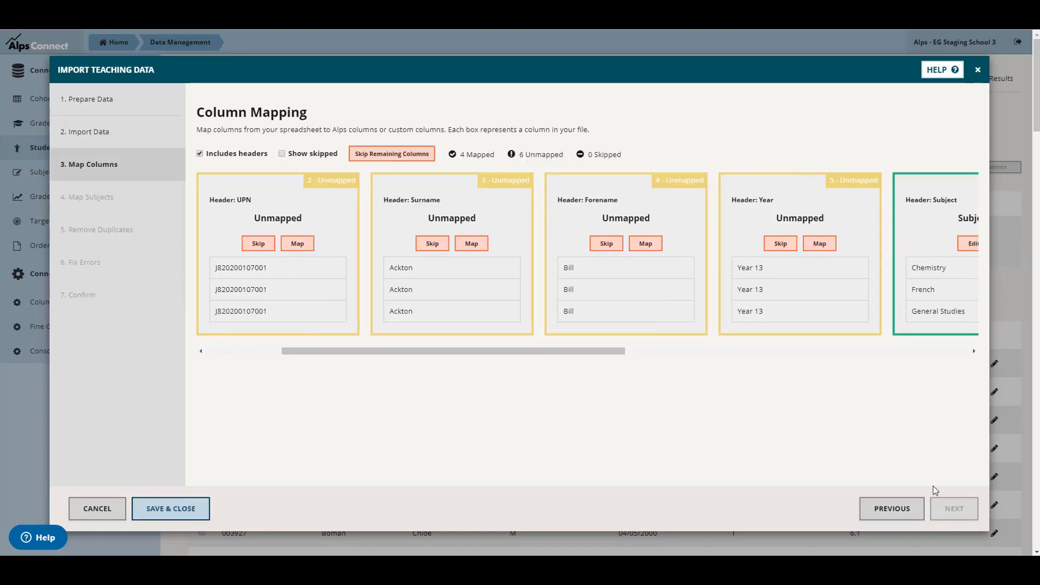
- Skip the UPN, Surname, Forename, Year, Start date and End date columns, and advance to Map Subjects
click(256, 244)
click(256, 244)
click(254, 246)
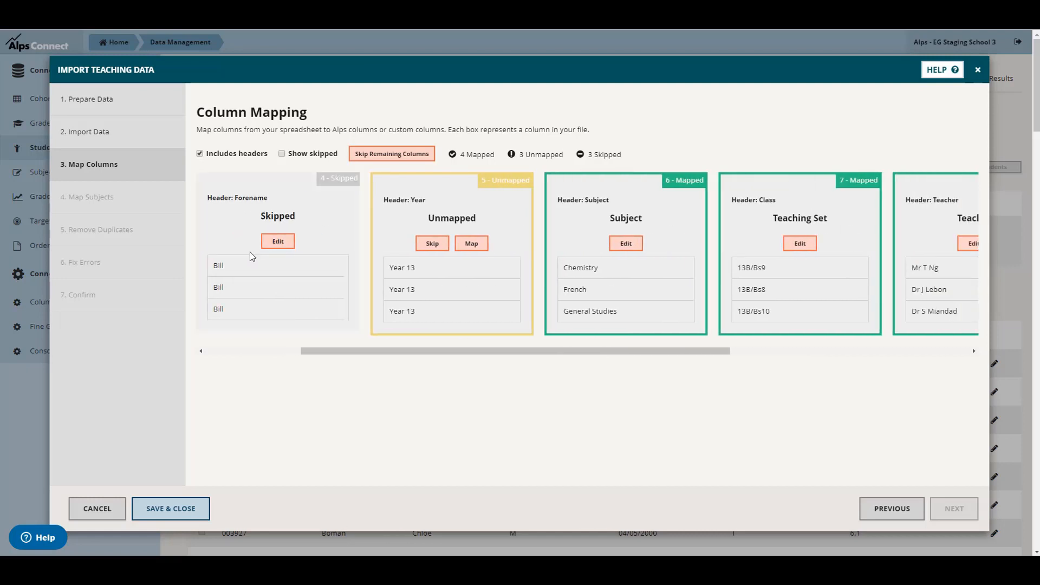
click(258, 244)
drag(515, 351, 343, 359)
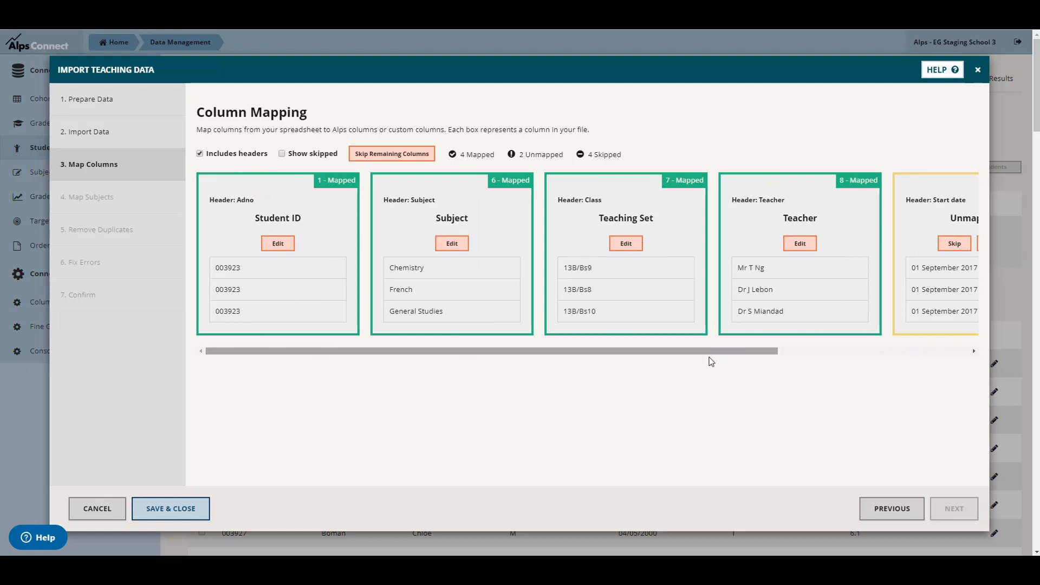
drag(747, 354, 954, 355)
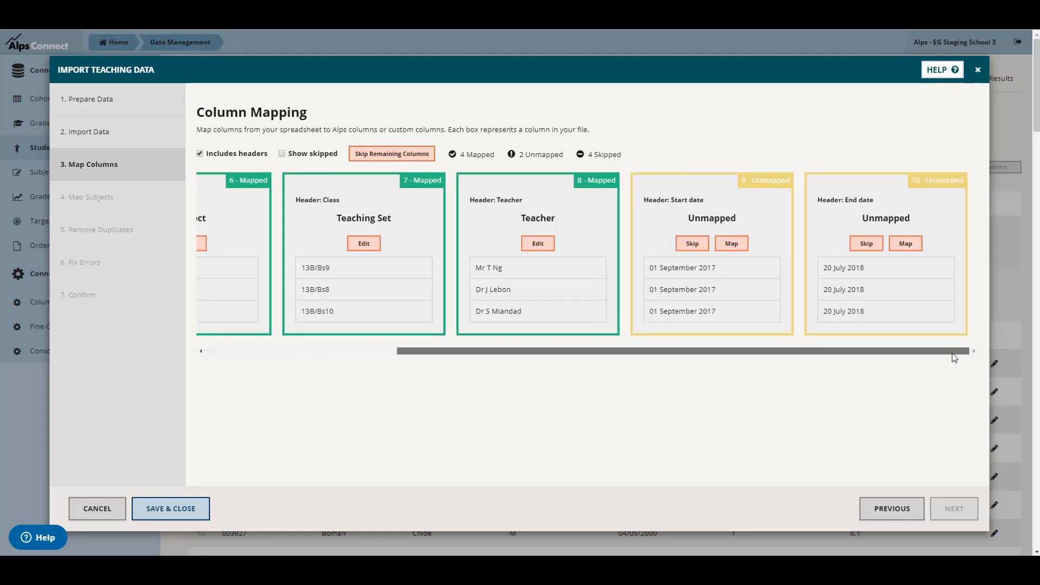
click(691, 243)
click(855, 244)
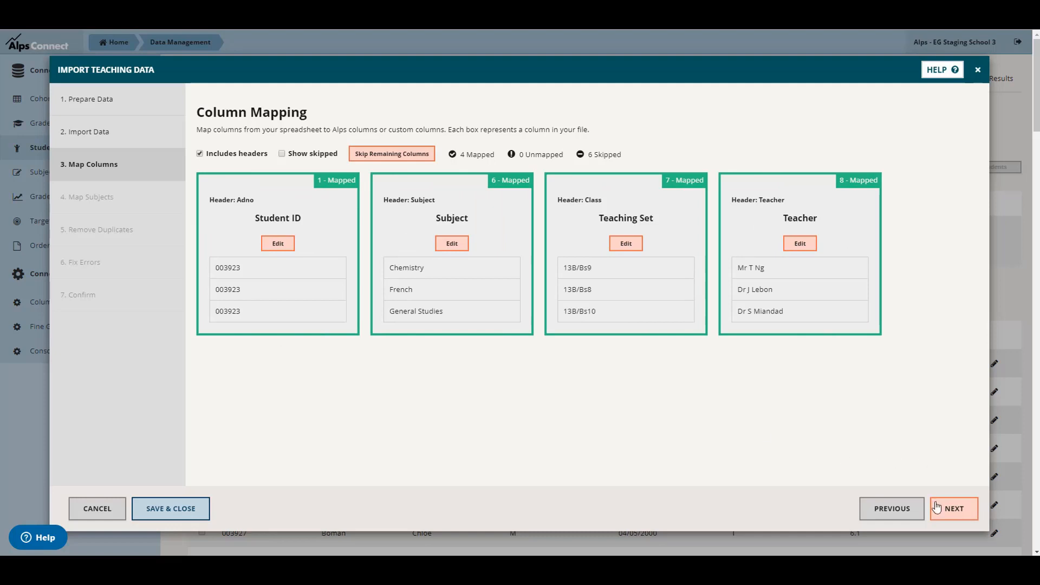
click(946, 514)
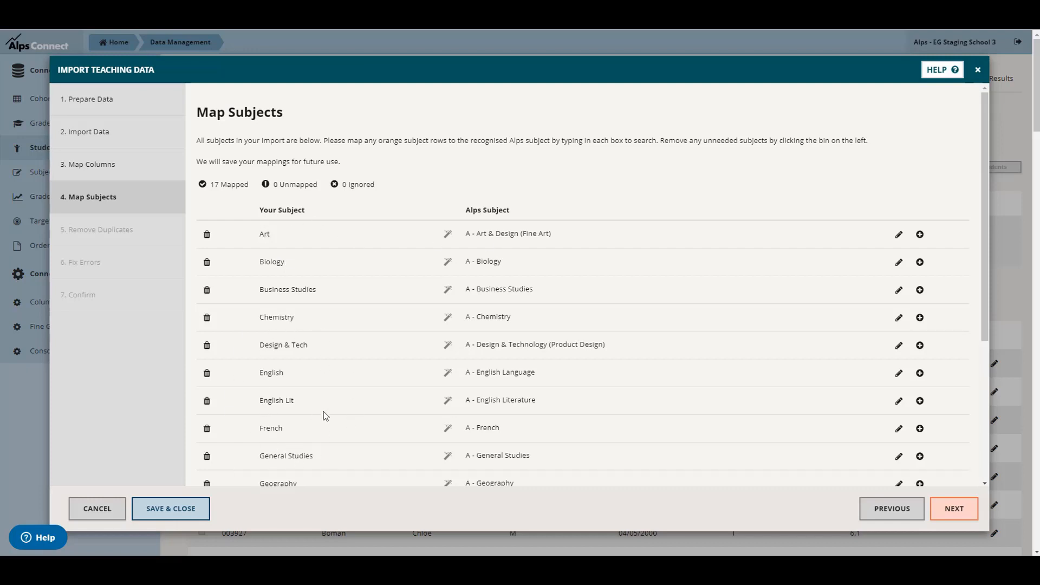
- Accept the subject mappings, remove the duplicate 13X/Pe1 and 13D/Bs1 entries, and continue past the missing teacher values to Confirm
click(952, 516)
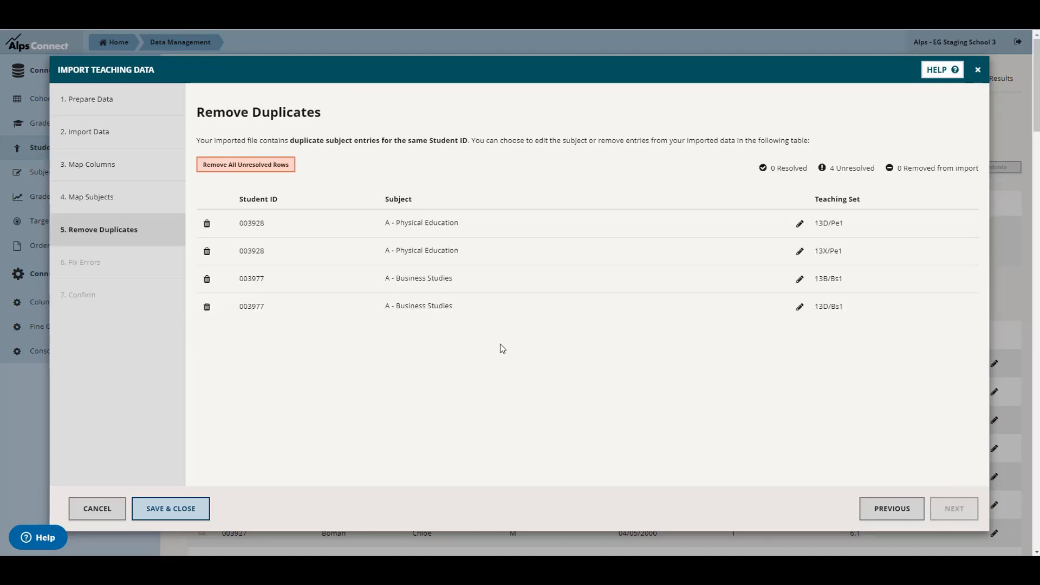
click(207, 252)
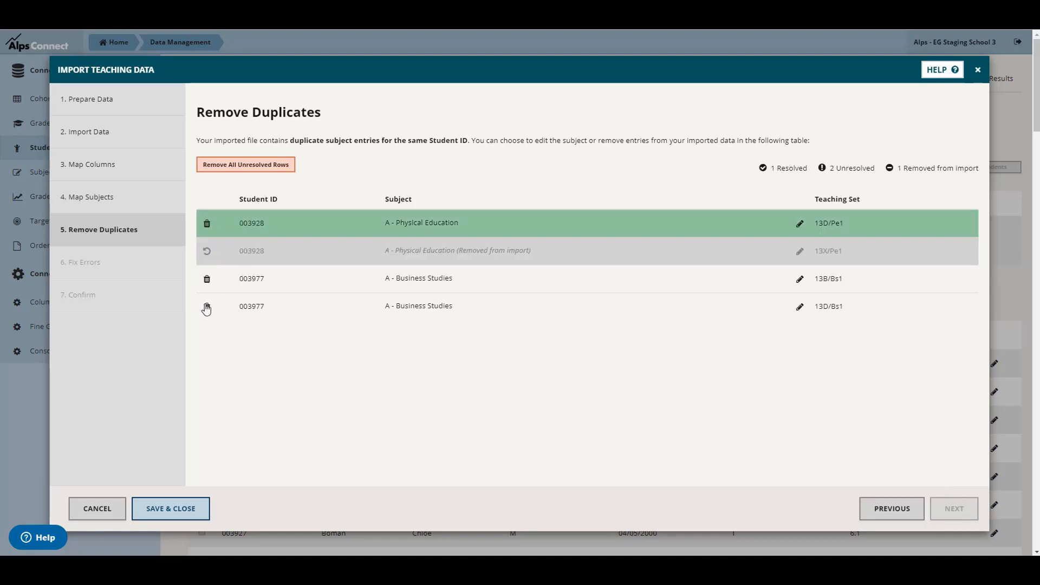
click(207, 307)
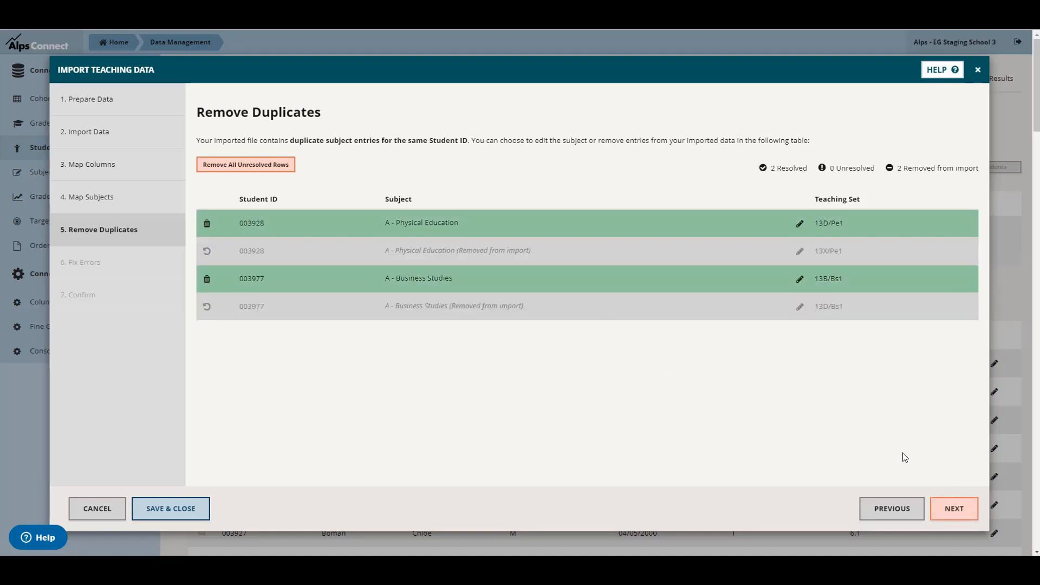
click(943, 507)
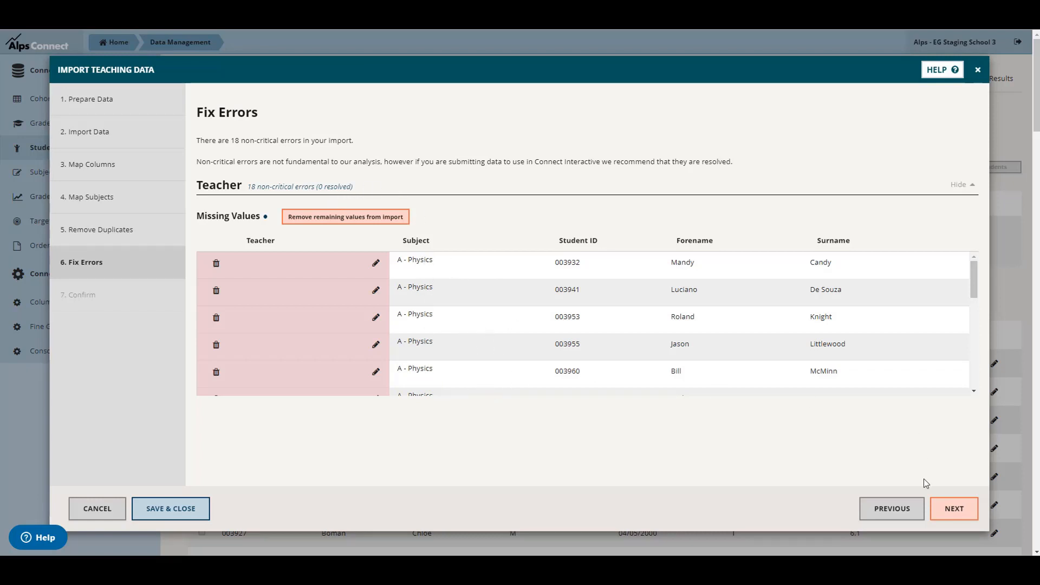
click(943, 512)
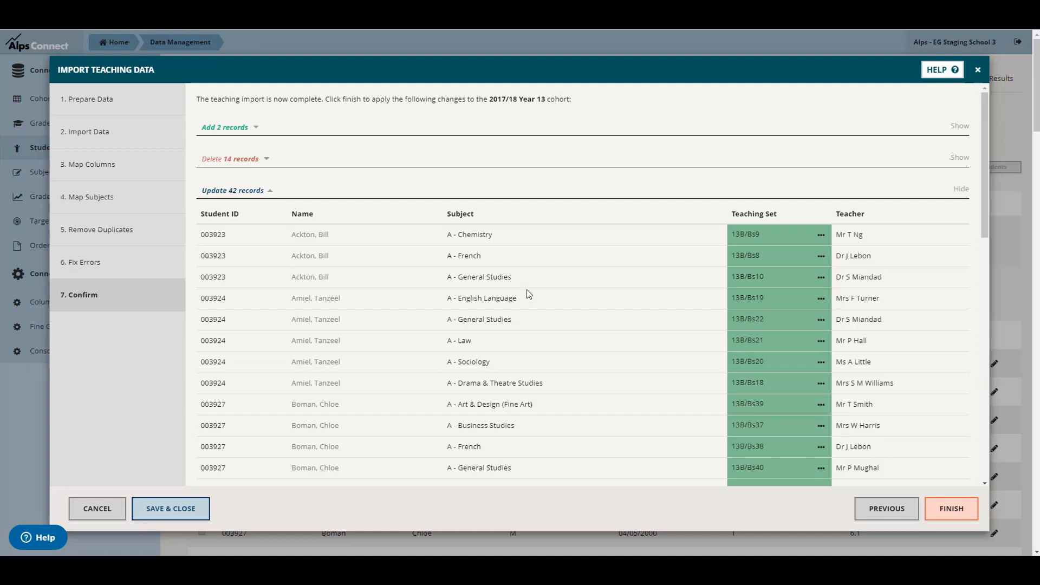
- Review the teaching records listed for adding and for deletion, collapsing each list after viewing it
click(250, 134)
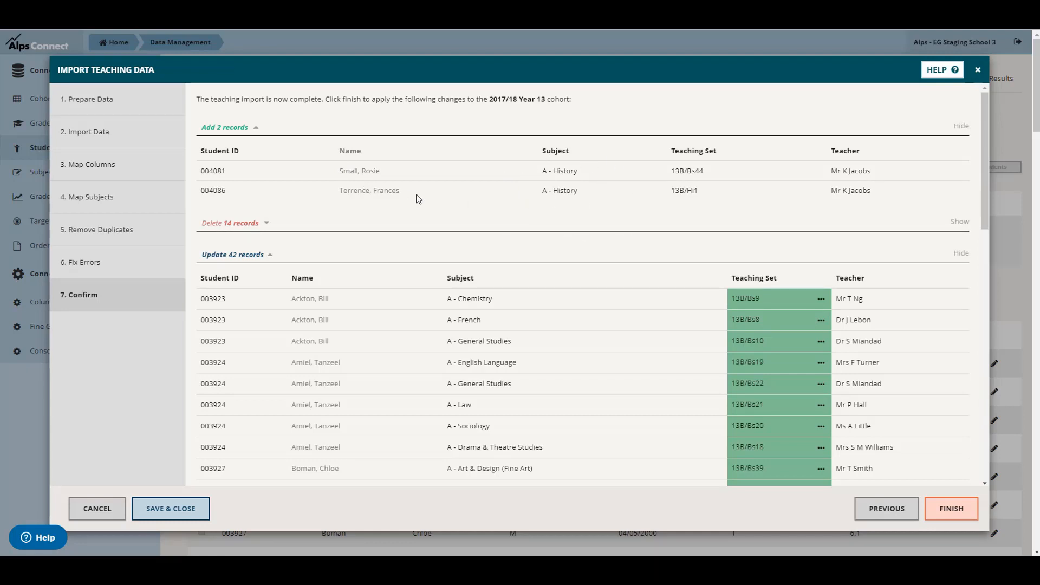
click(257, 131)
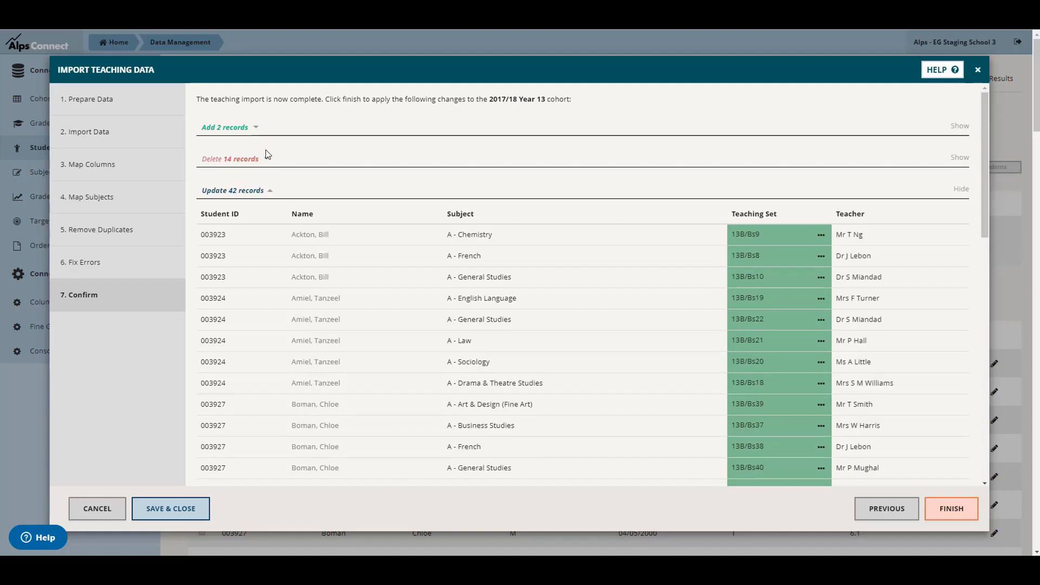
click(264, 160)
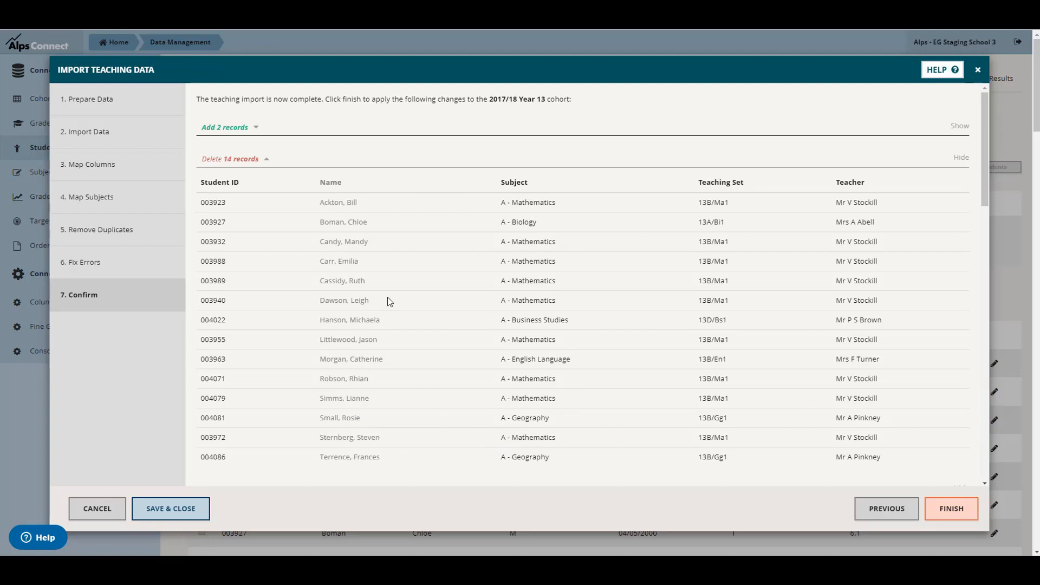
click(266, 160)
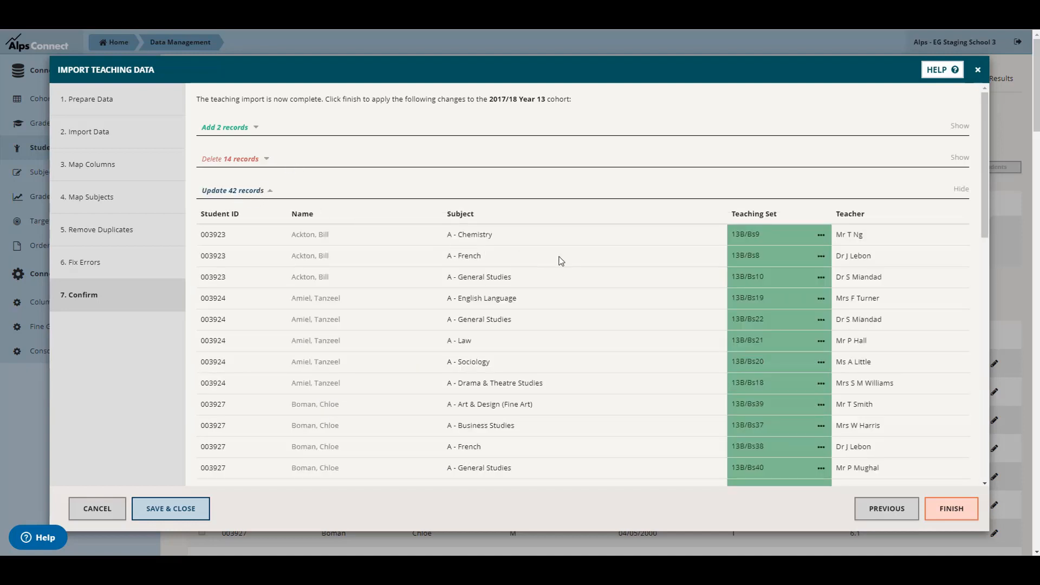
- Examine the teaching set and teacher changes in the updated records, including the previous values of changed cells
scroll(580, 258, down, 3)
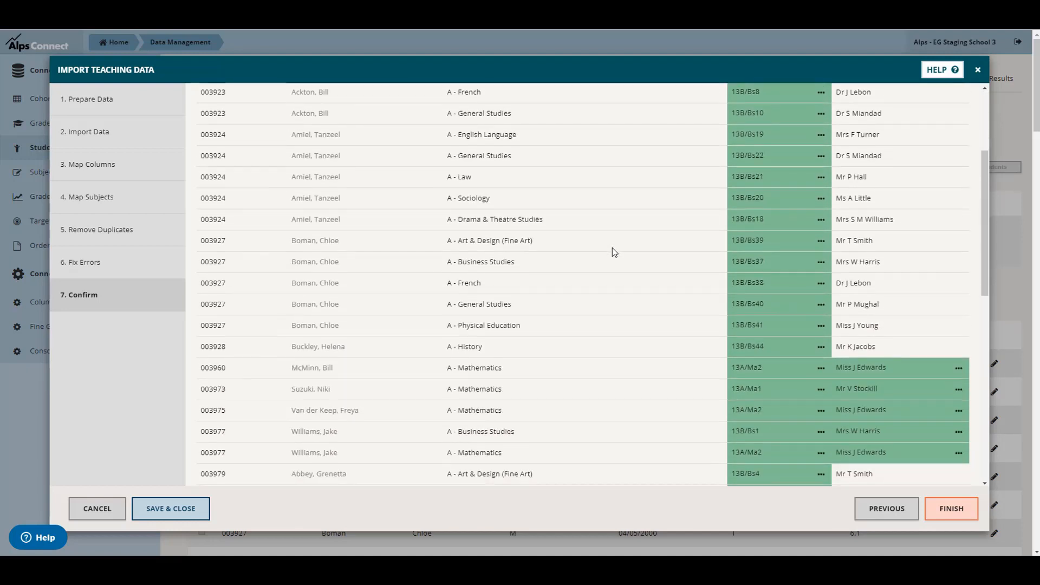
scroll(614, 252, down, 1)
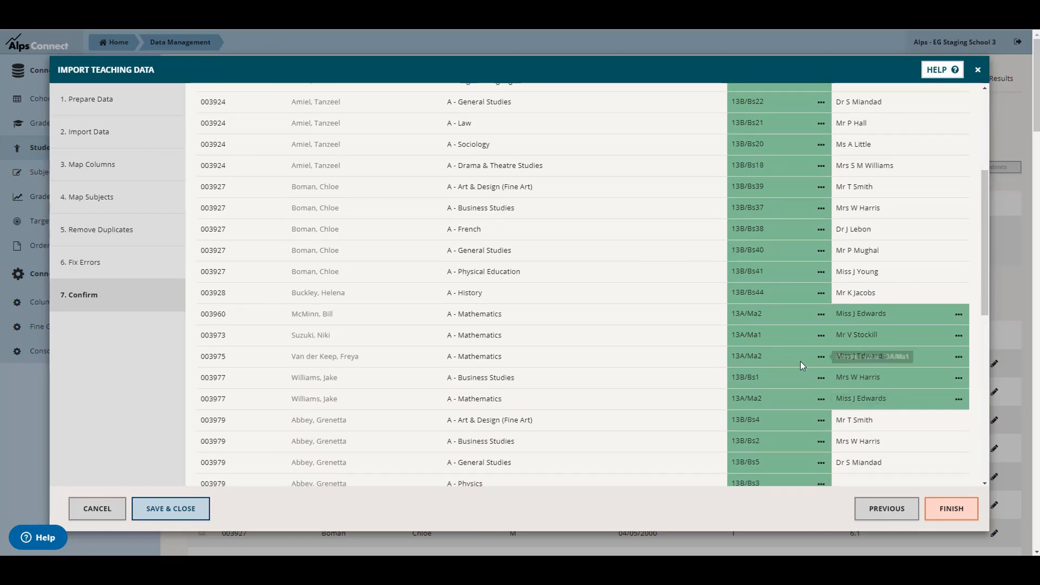
scroll(601, 336, down, 1)
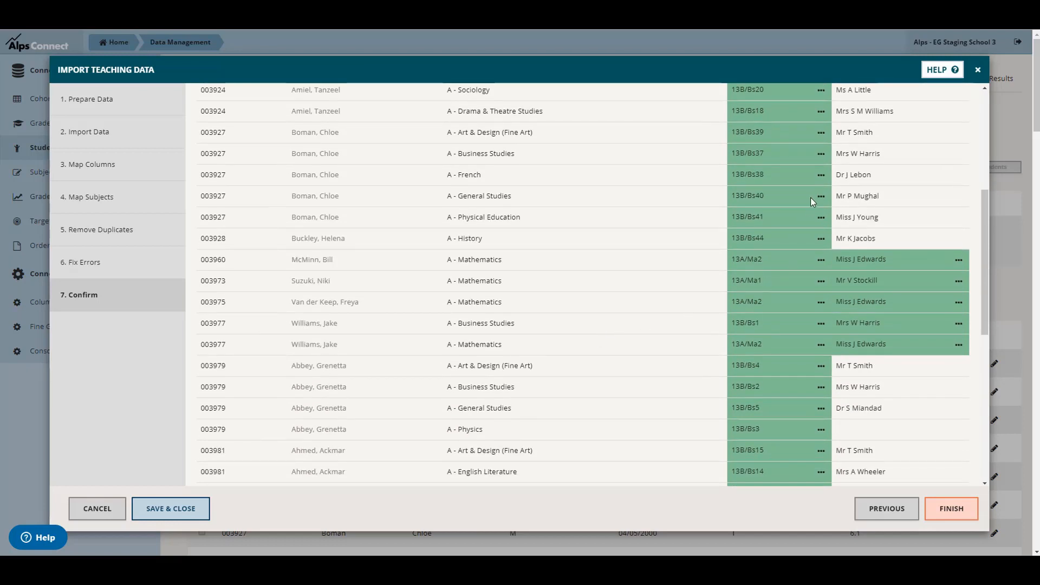
mouse_move(822, 198)
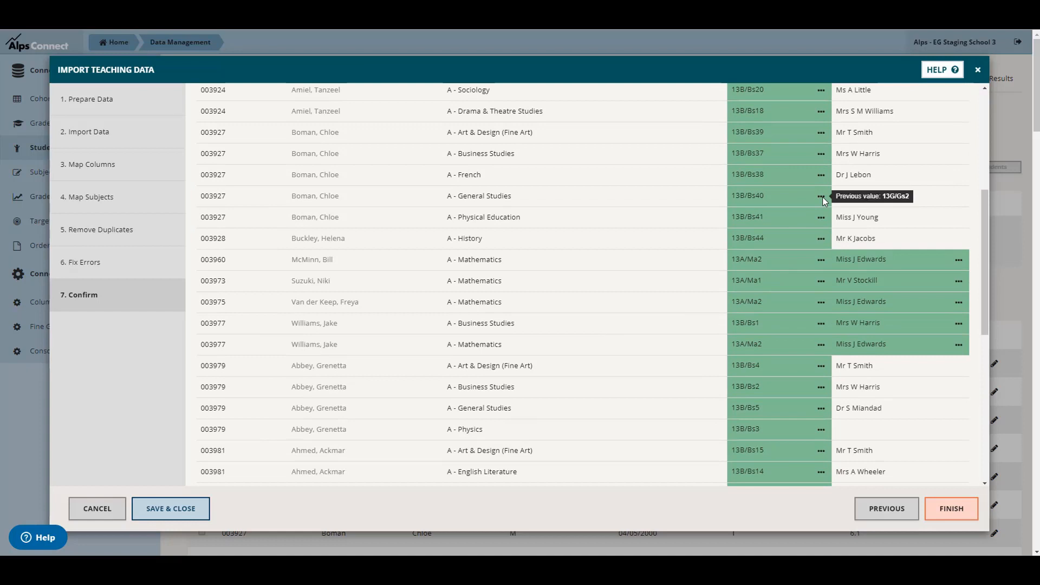
mouse_move(958, 264)
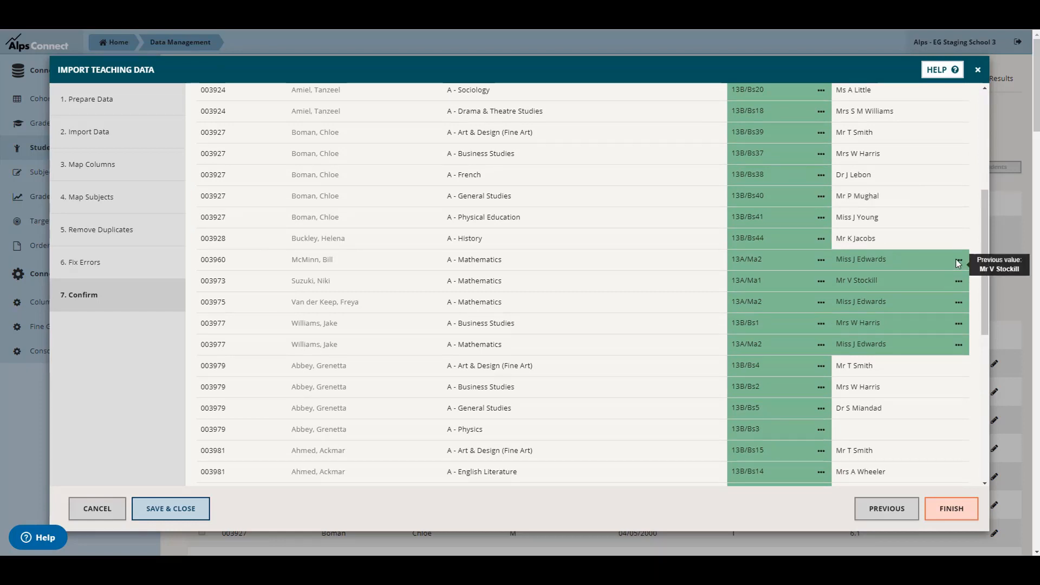
scroll(678, 293, down, 7)
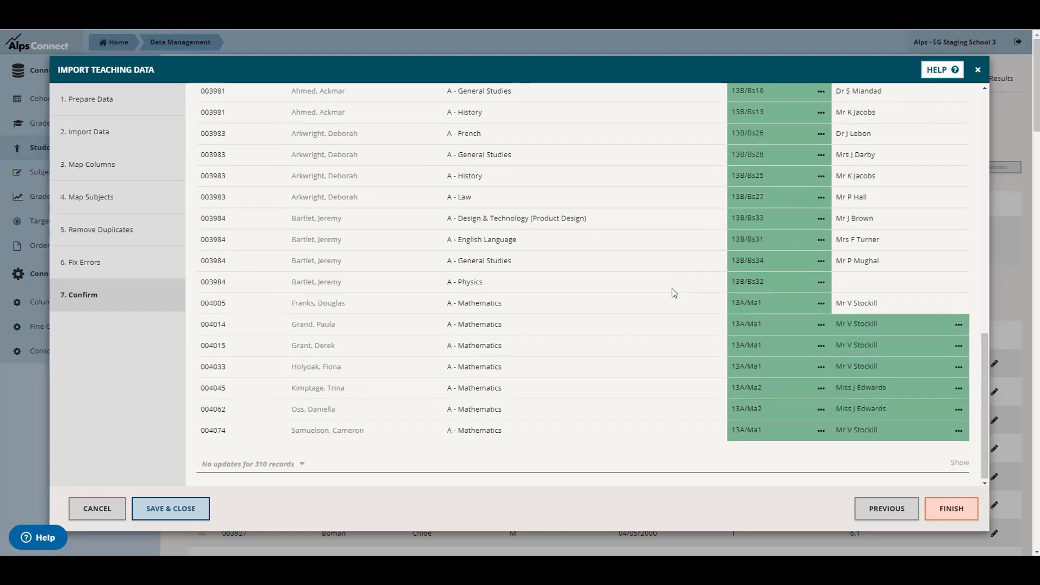
- Check the records without updates and the deleted records once more, and finish the teaching data import
click(279, 464)
scroll(274, 385, down, 2)
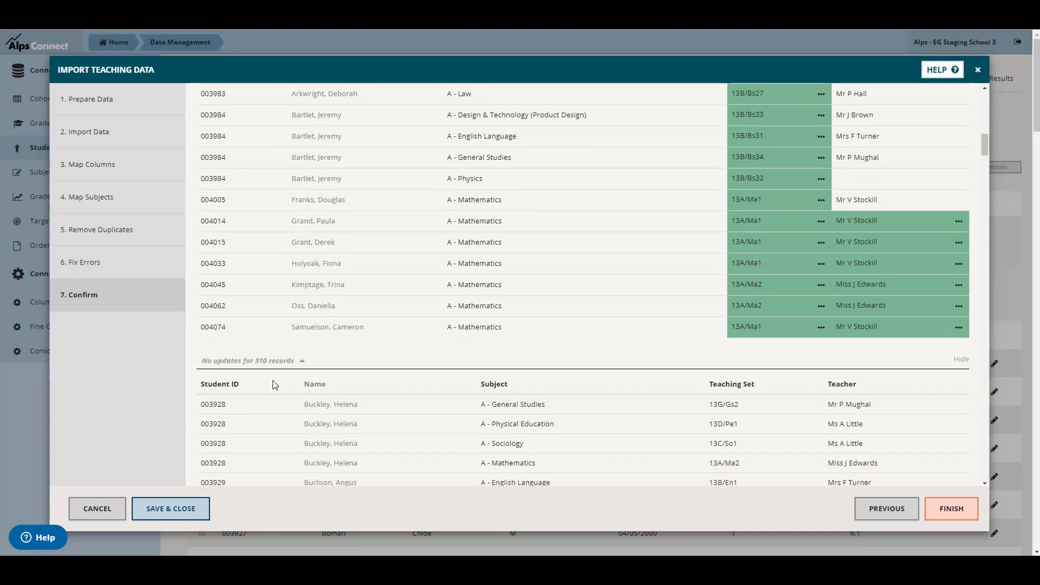
scroll(682, 349, down, 2)
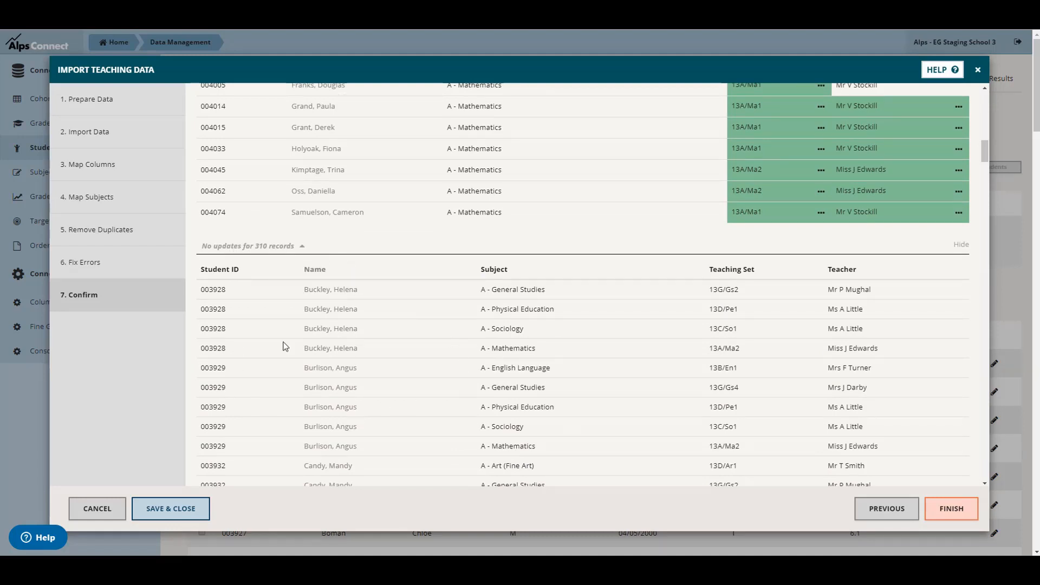
scroll(376, 384, up, 5)
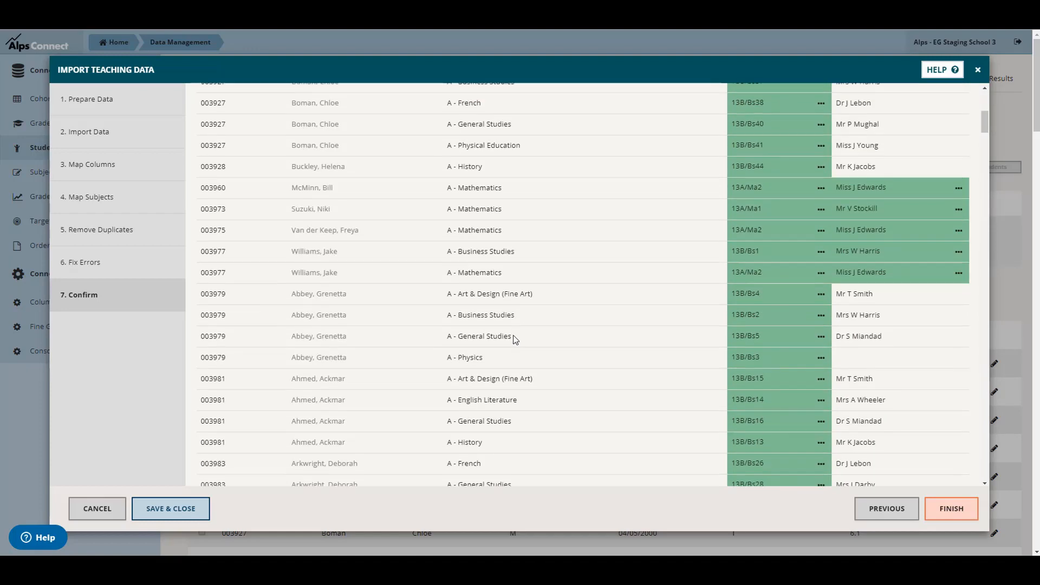
scroll(513, 335, up, 6)
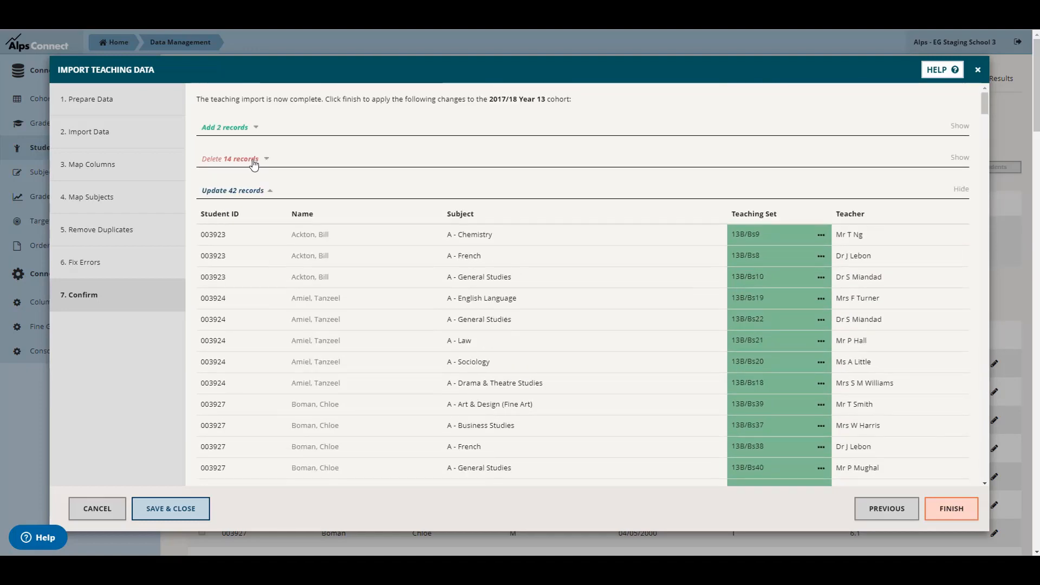
click(254, 164)
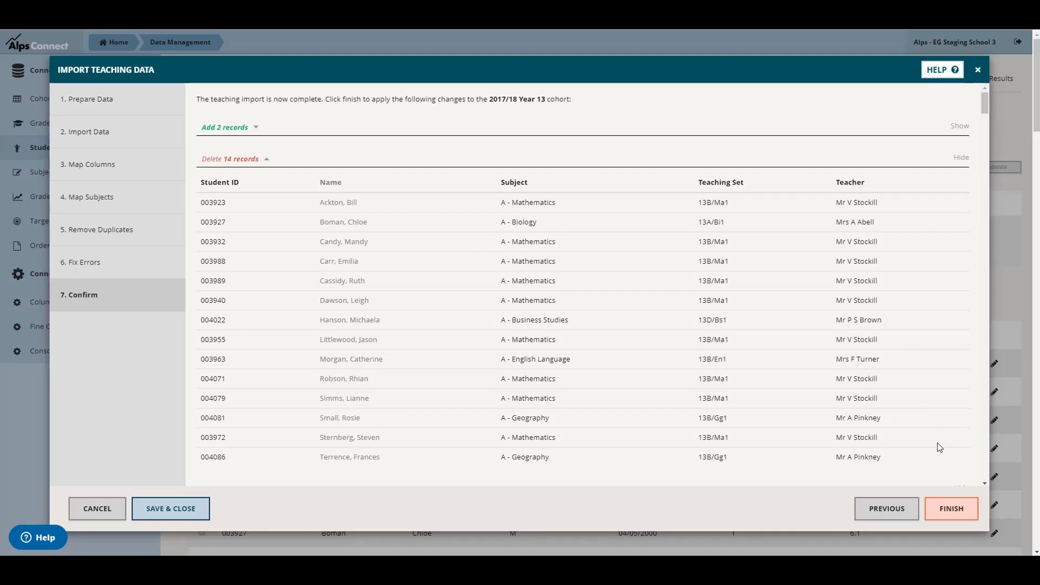
click(940, 518)
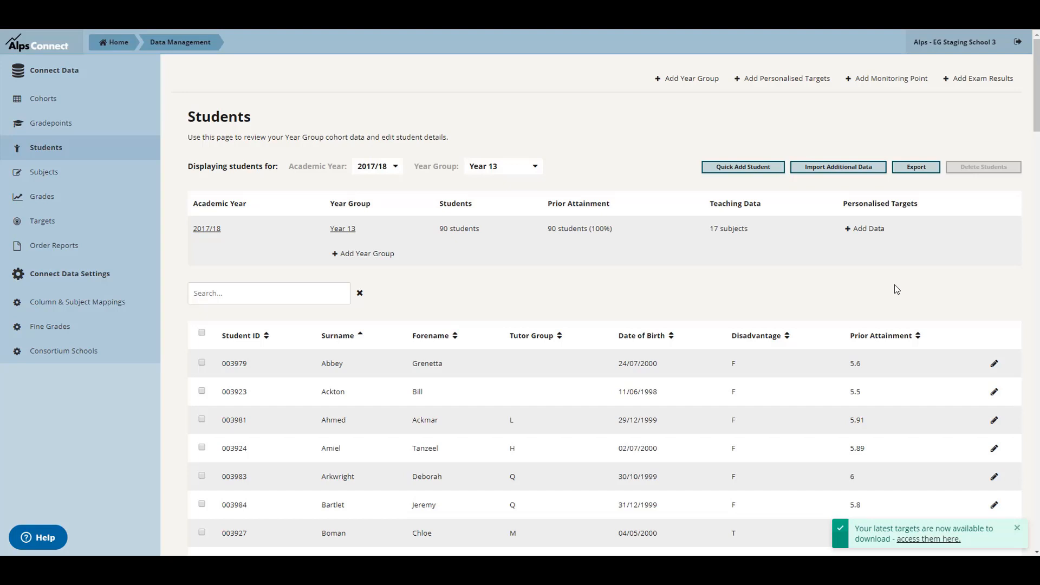
click(925, 173)
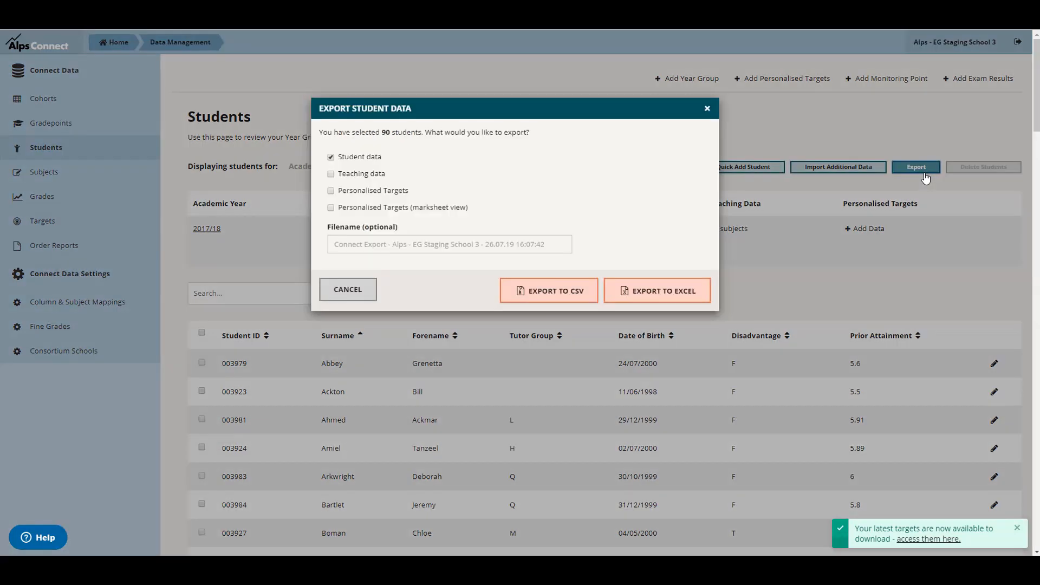
click(331, 176)
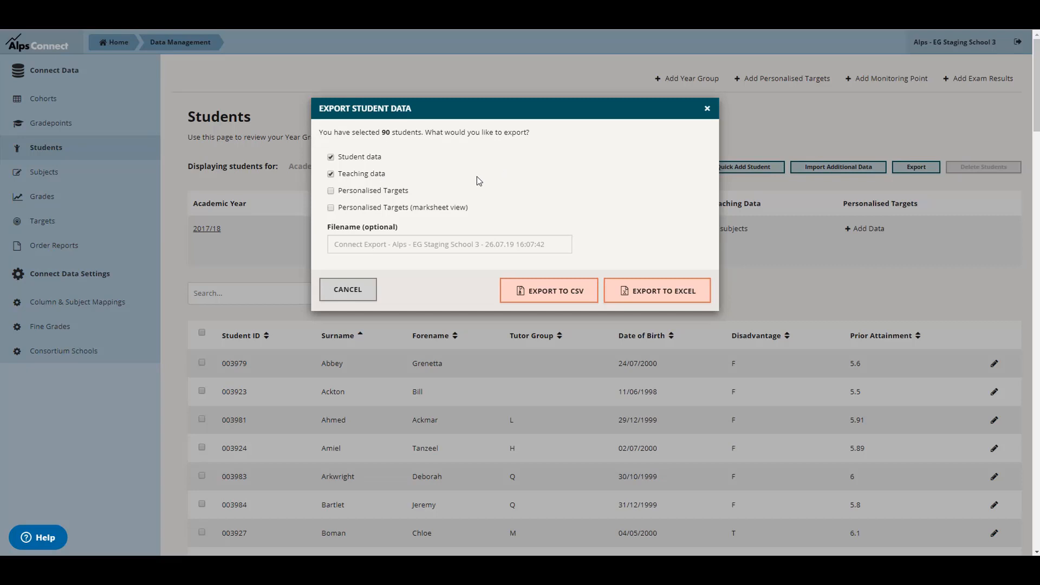
click(364, 288)
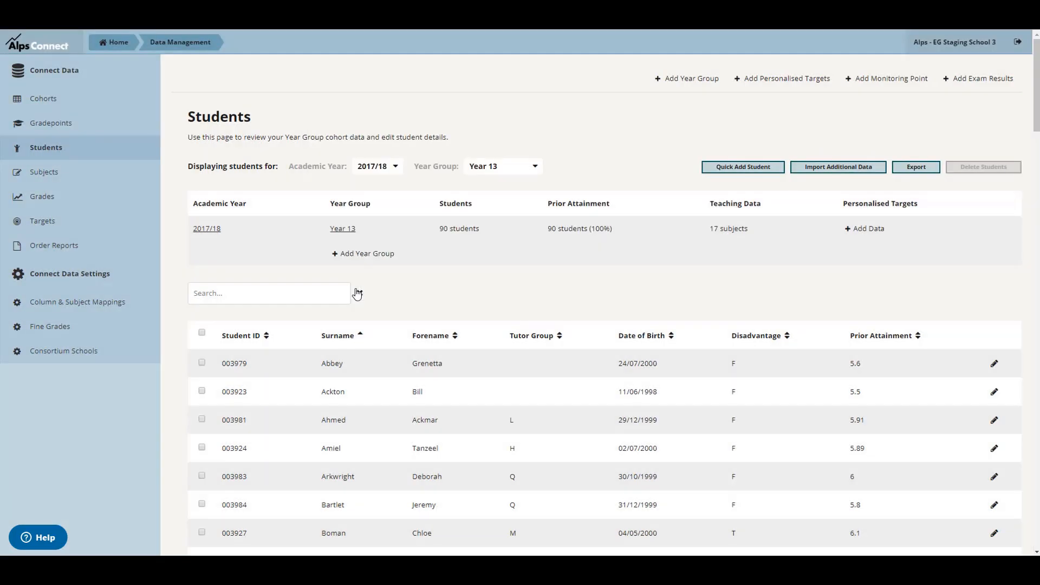